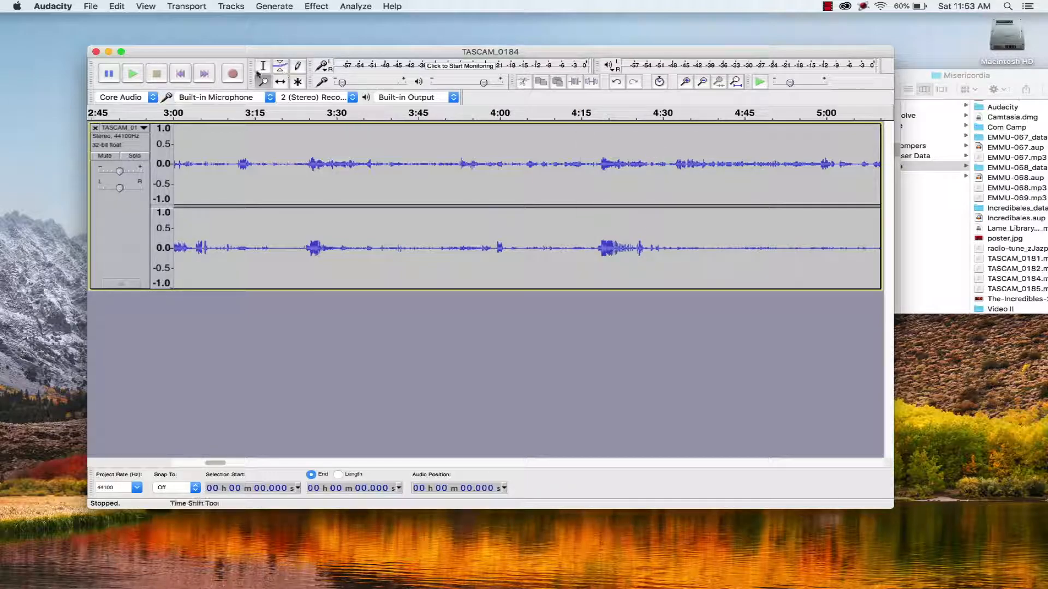
# Play the recording from about 4:31 and 4:32 to find the cut point, leaving the cursor at 4:32.253
pyautogui.click(667, 162)
pyautogui.press('space')
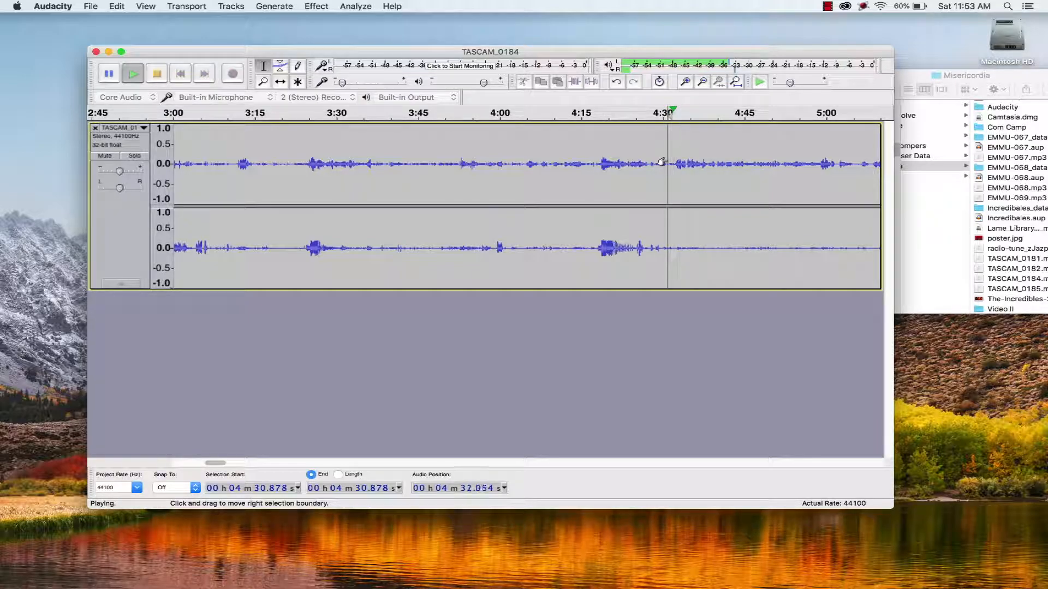
pyautogui.press('space')
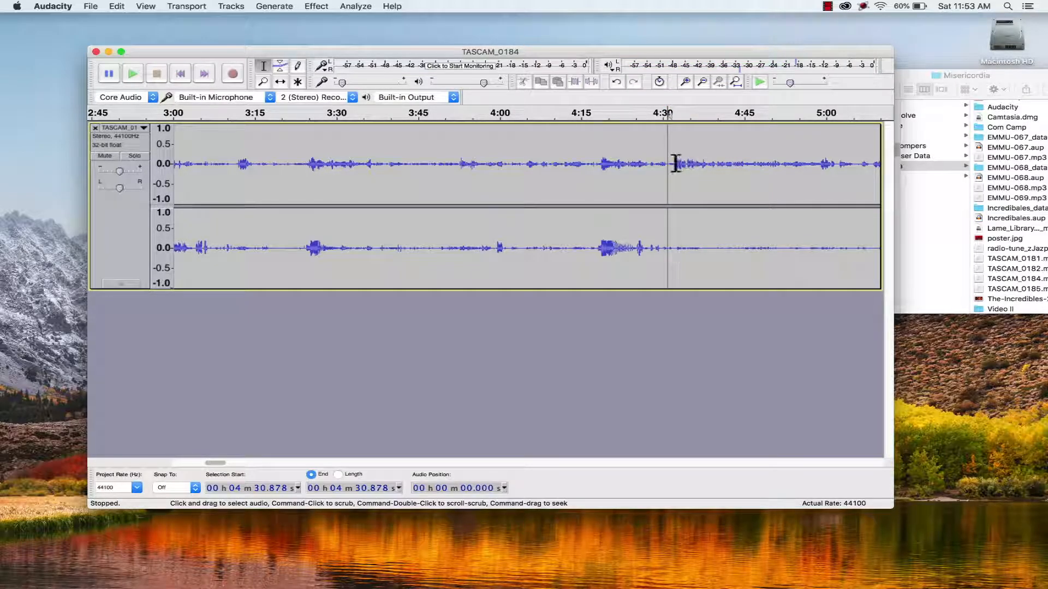
pyautogui.click(675, 163)
pyautogui.press('space')
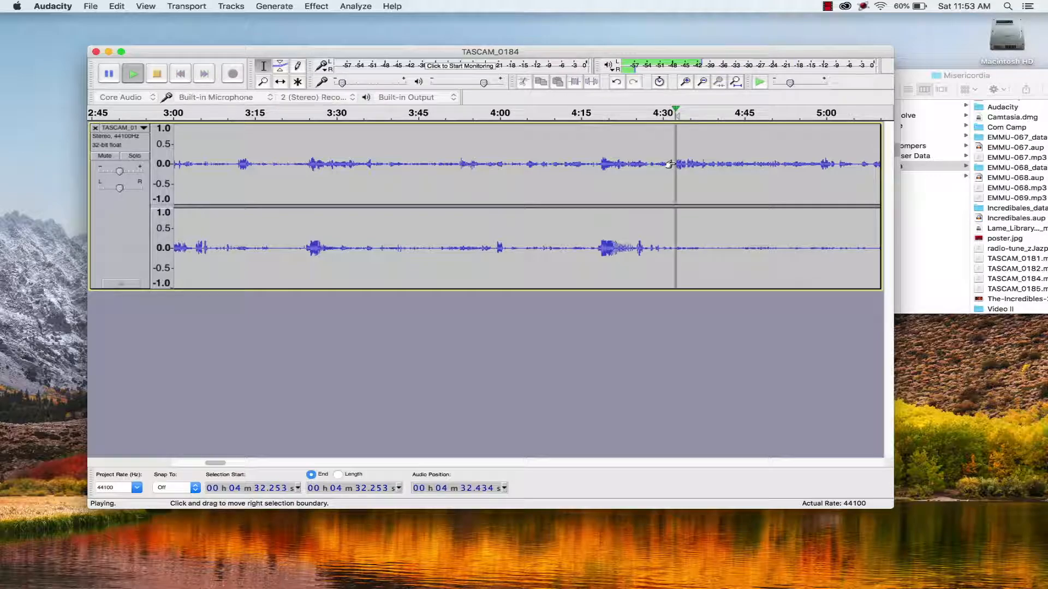
pyautogui.press('space')
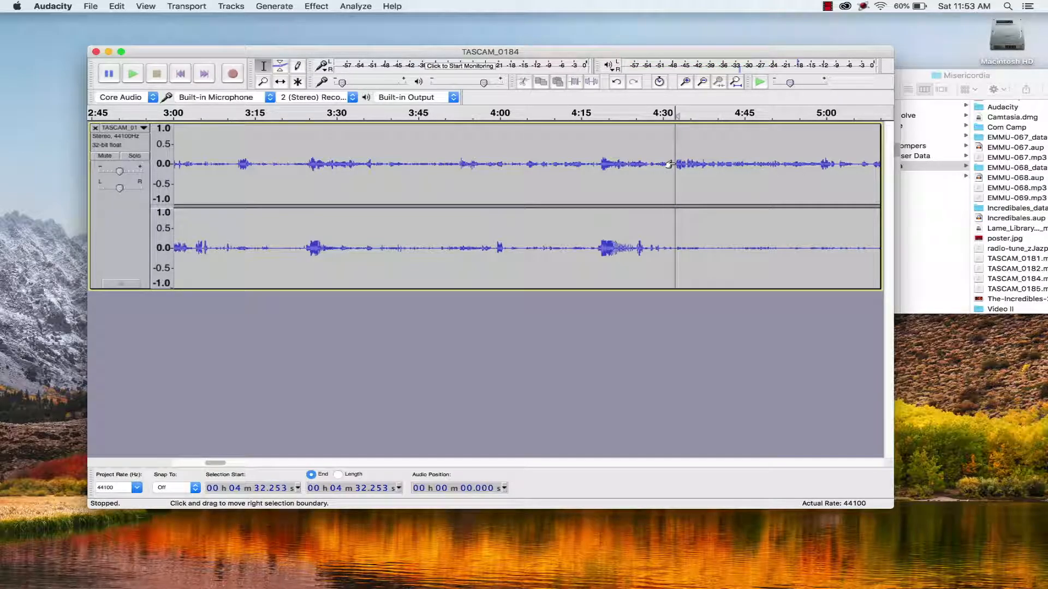
# Select the audio from the start of the recording to 4:32.253 and duplicate it into a new track
pyautogui.click(686, 82)
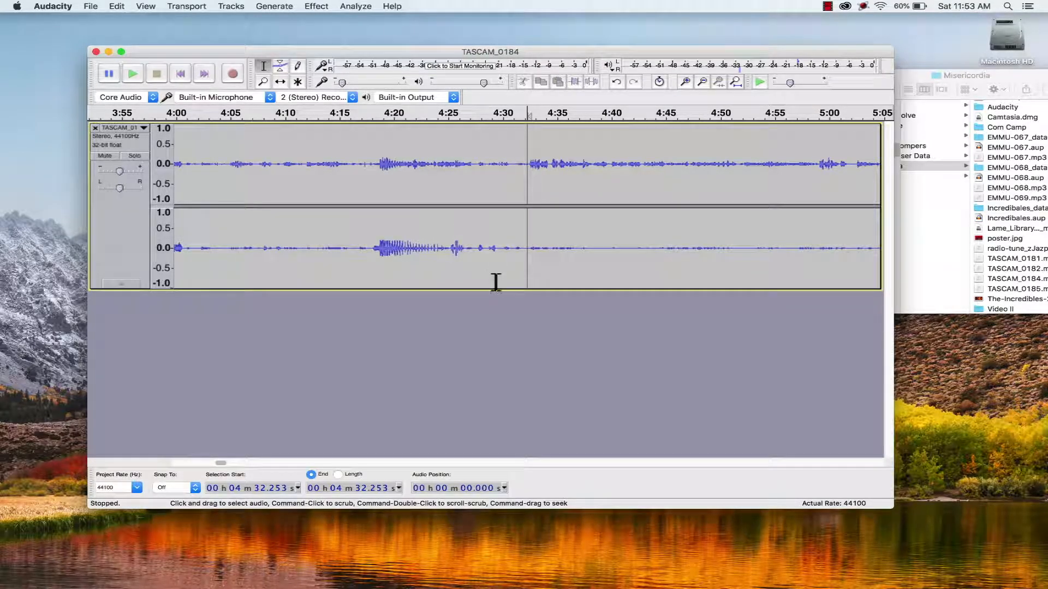
pyautogui.click(701, 85)
pyautogui.click(701, 86)
pyautogui.click(702, 85)
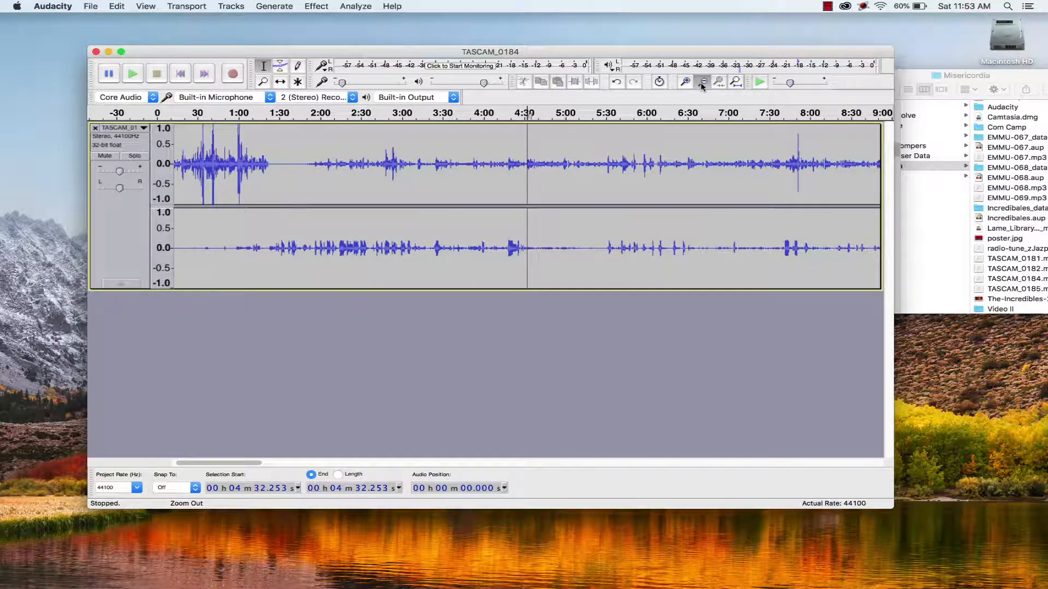
pyautogui.click(703, 86)
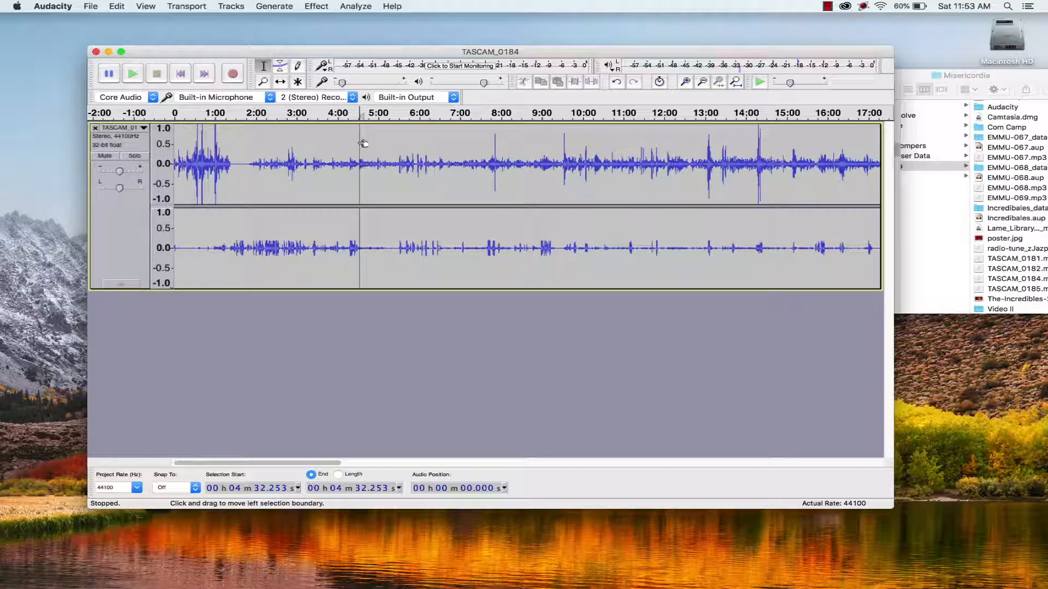
pyautogui.moveTo(362, 144); pyautogui.dragTo(0, 138)
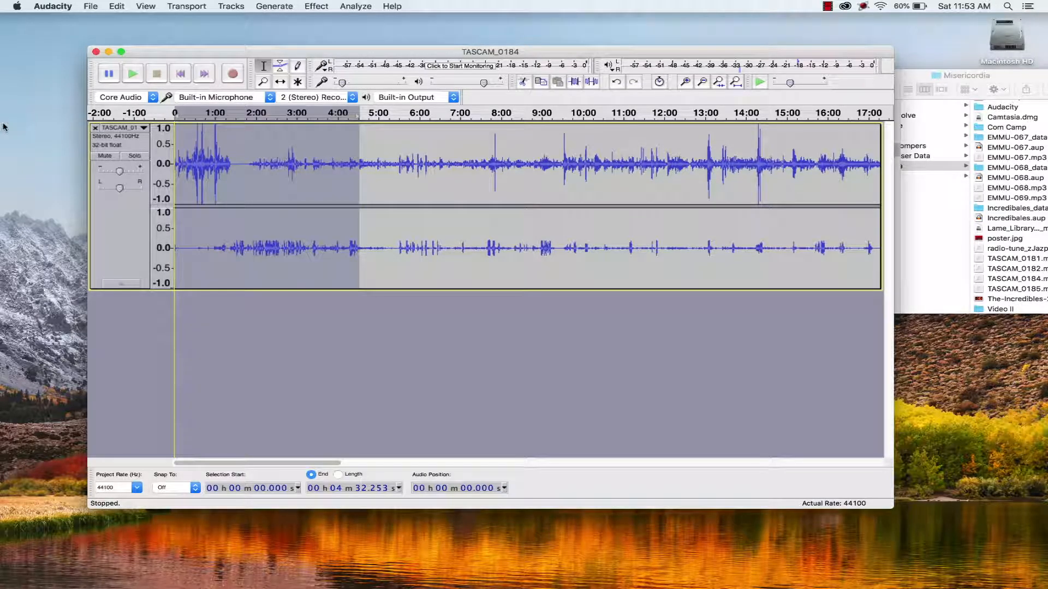
pyautogui.click(118, 7)
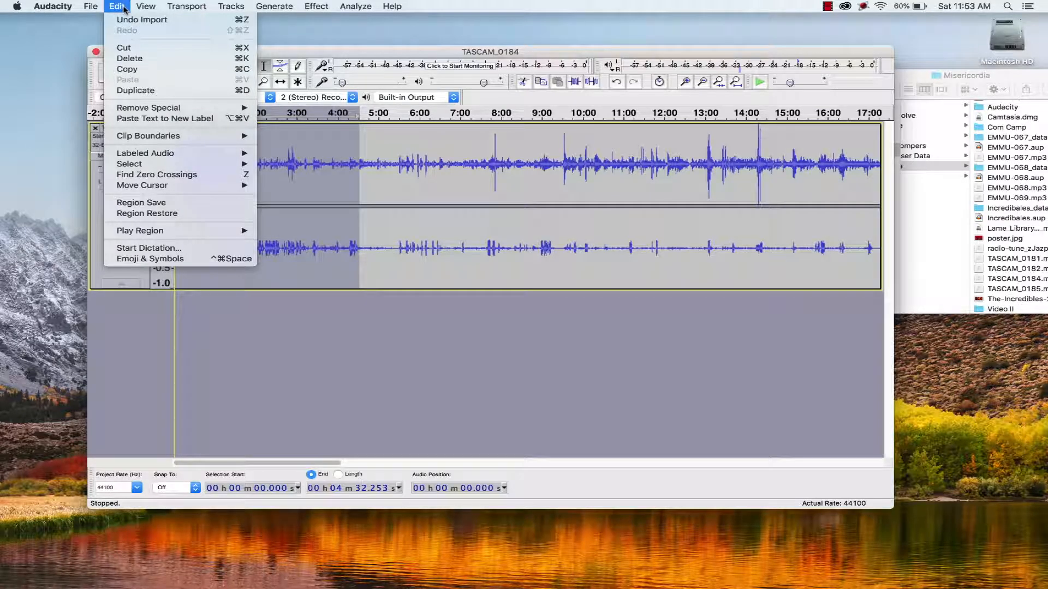
pyautogui.click(135, 90)
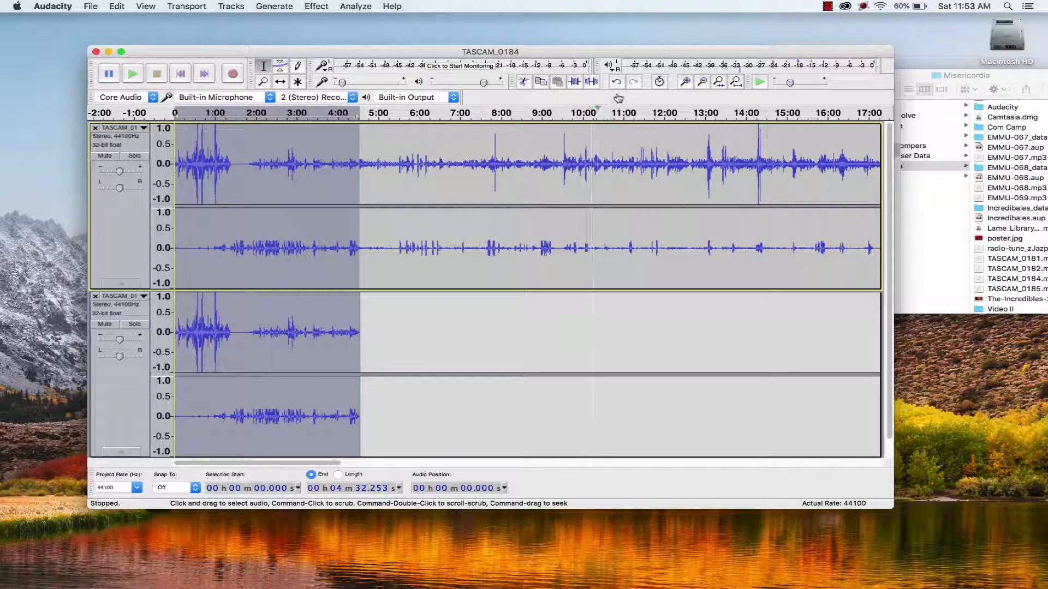
pyautogui.click(686, 82)
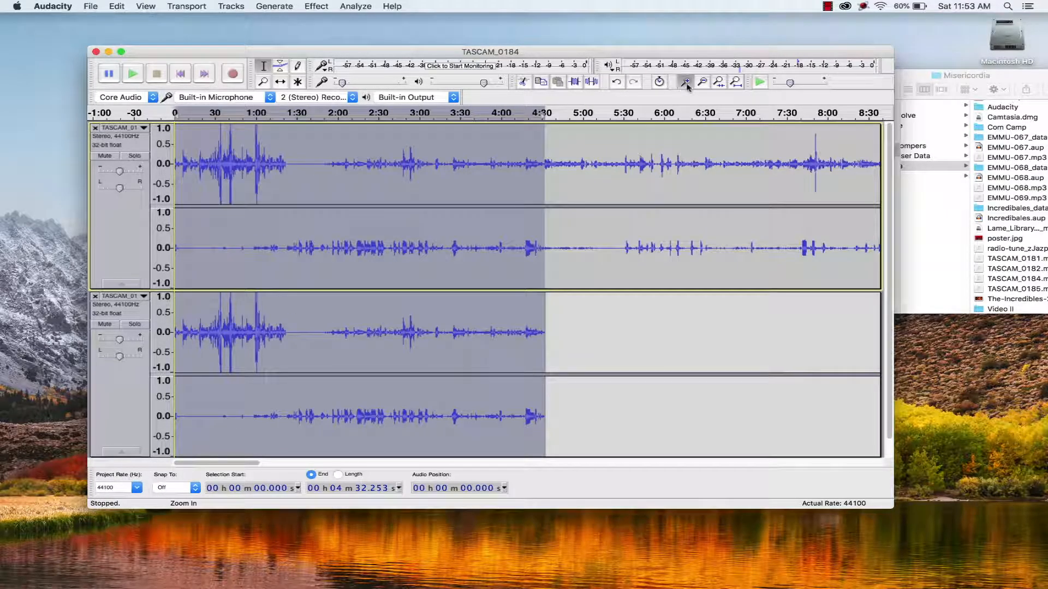
pyautogui.click(686, 83)
pyautogui.moveTo(216, 465); pyautogui.dragTo(235, 464)
pyautogui.click(685, 363)
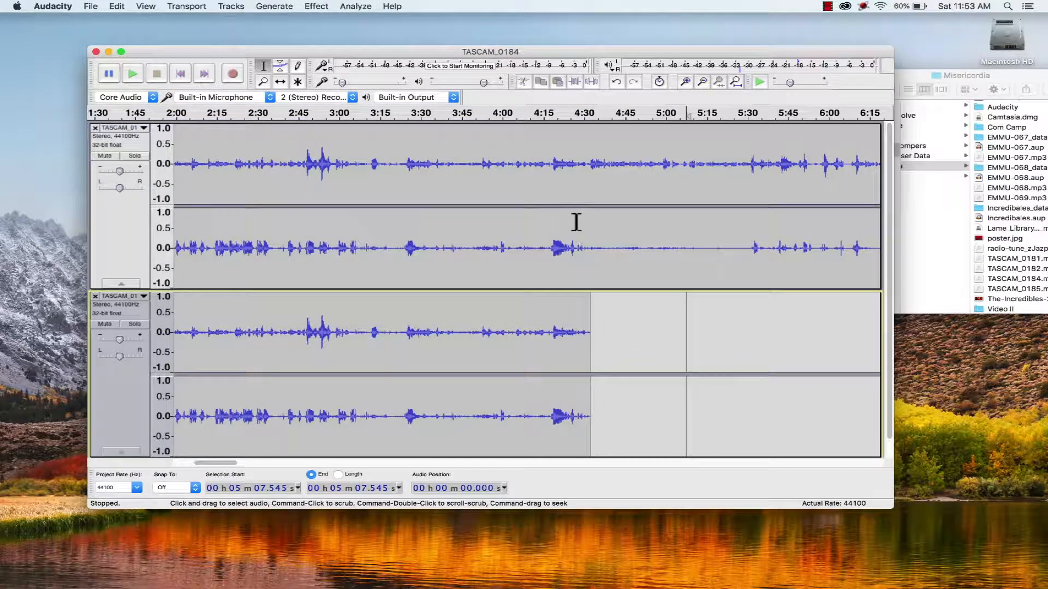
pyautogui.moveTo(588, 164); pyautogui.dragTo(2, 249)
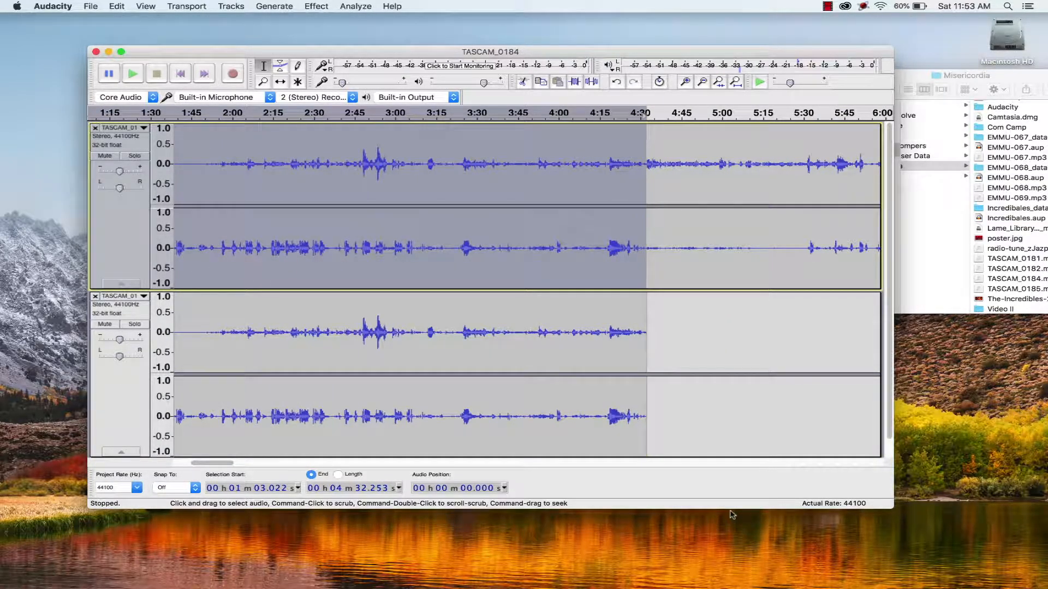
pyautogui.click(659, 572)
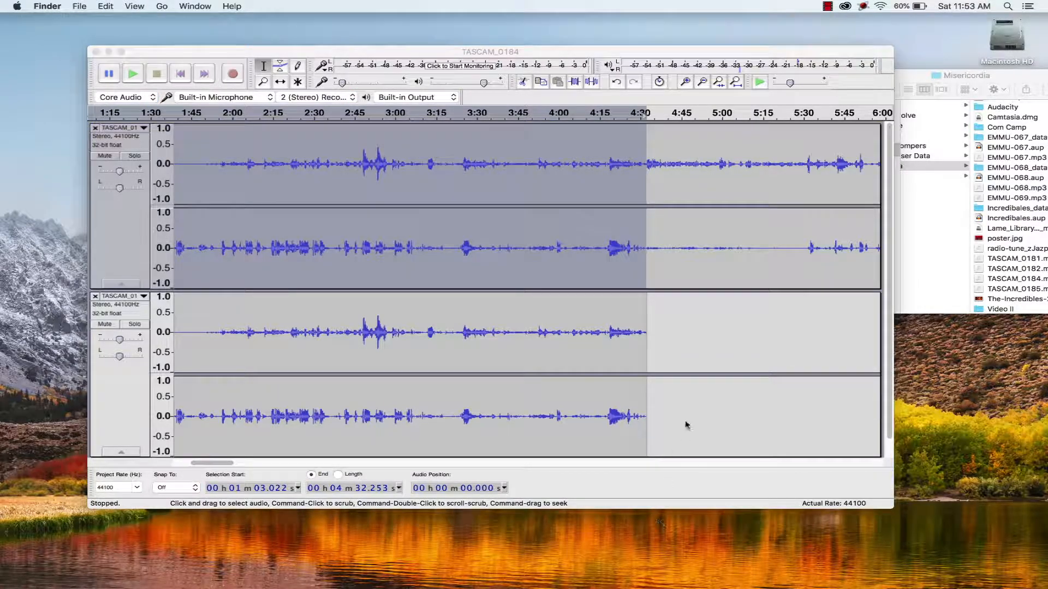
pyautogui.click(687, 413)
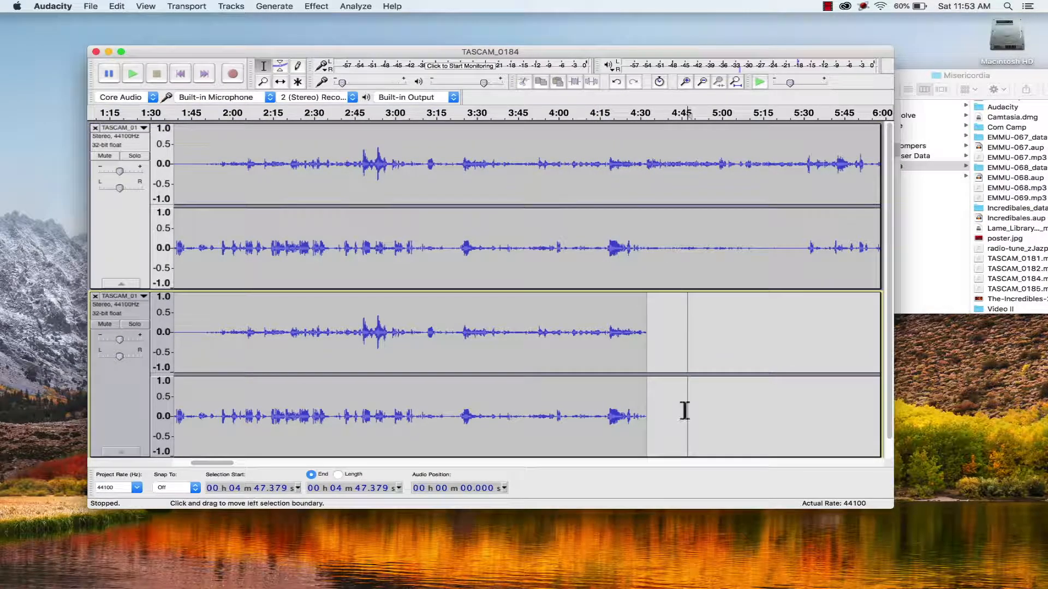
# Delete the audio from the start to 4:32.253 in the original track
pyautogui.click(700, 82)
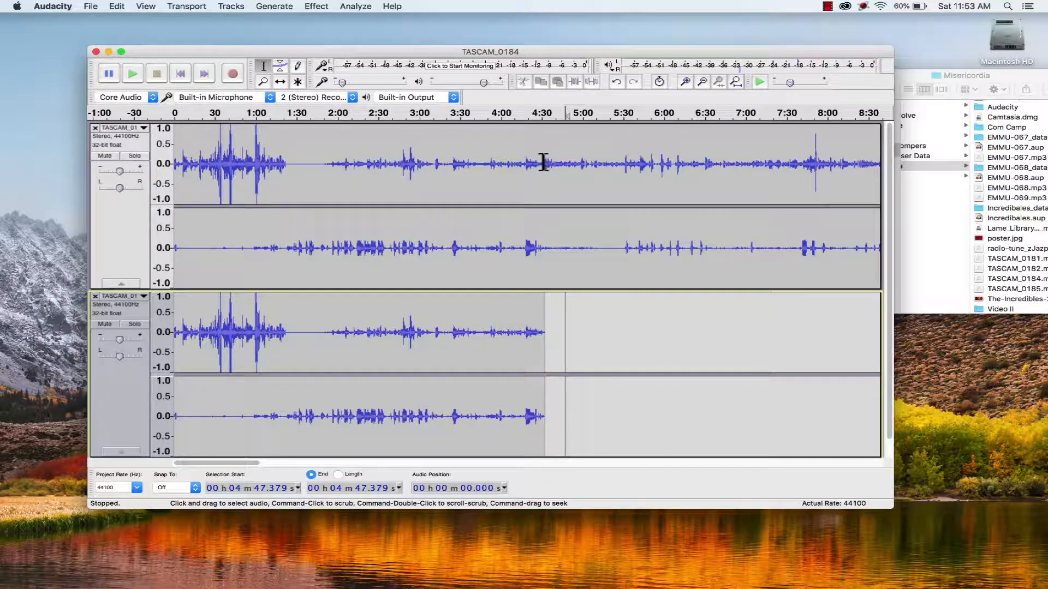
pyautogui.moveTo(543, 162); pyautogui.dragTo(133, 163)
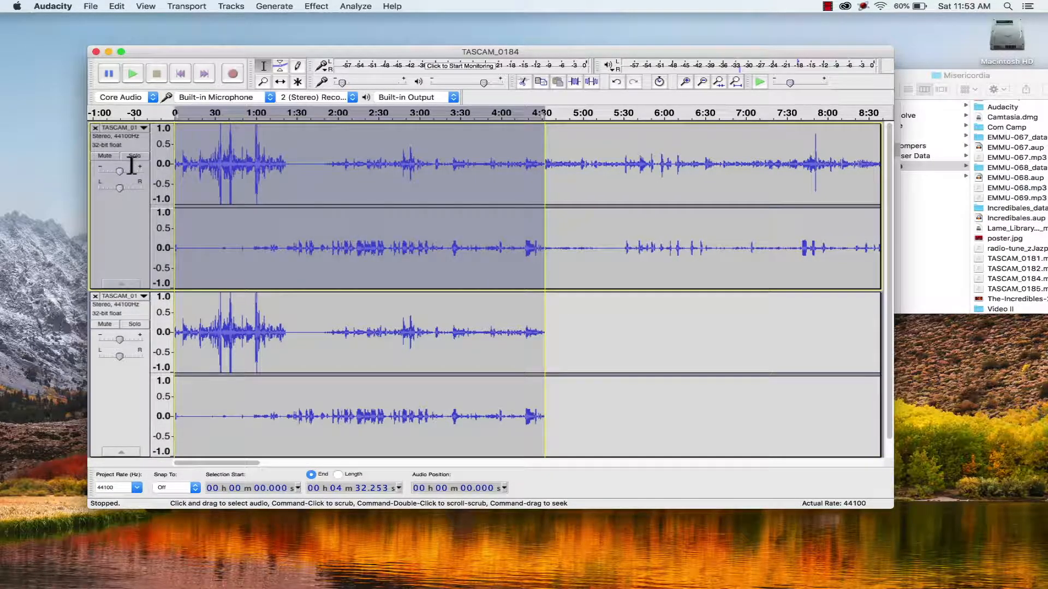
pyautogui.press('Delete')
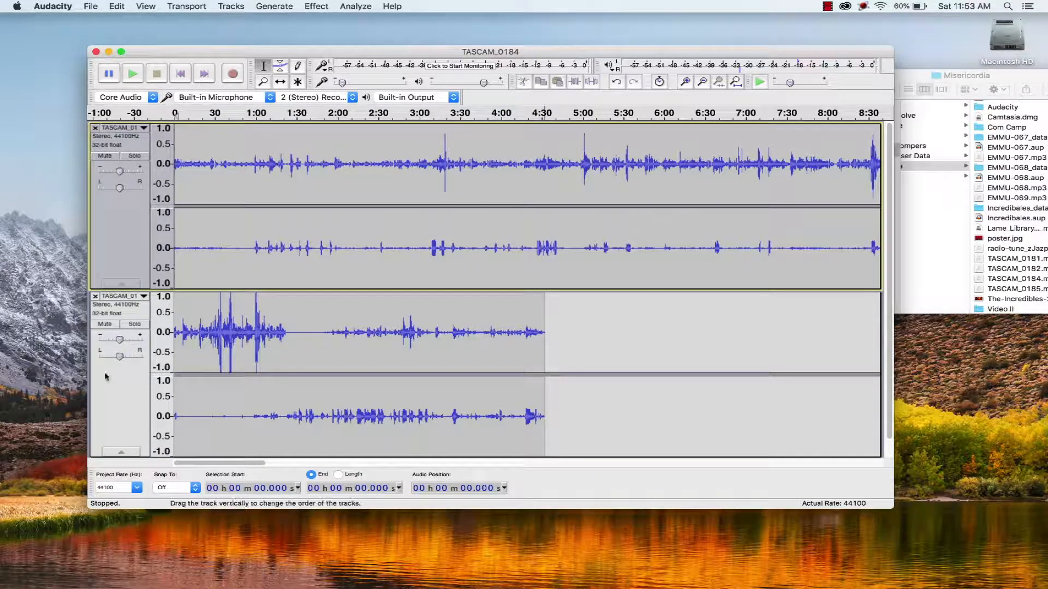
# Mute the duplicated track and play the original track from its start
pyautogui.click(104, 324)
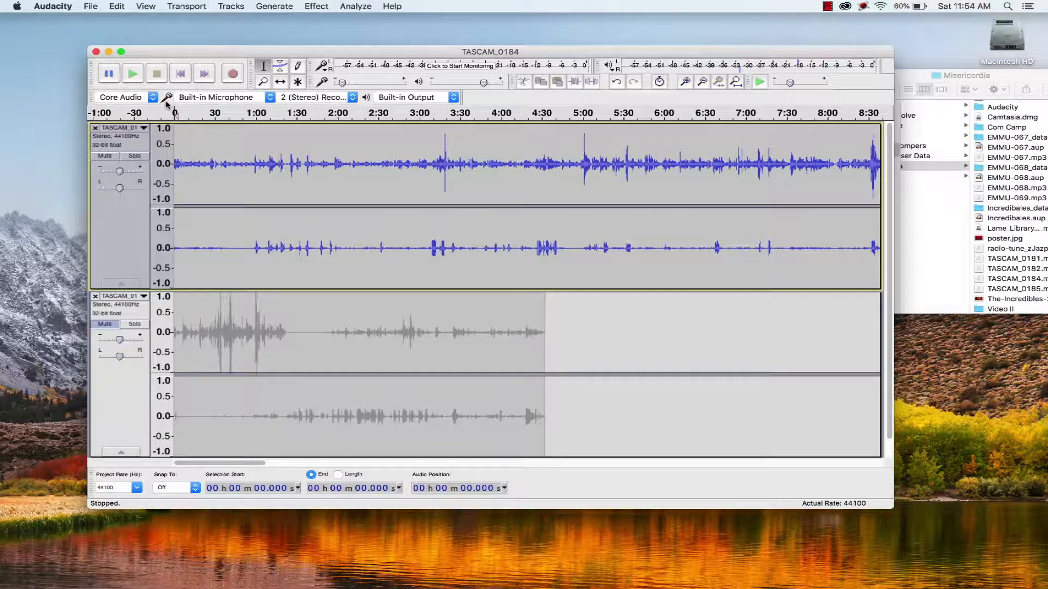
pyautogui.press('space')
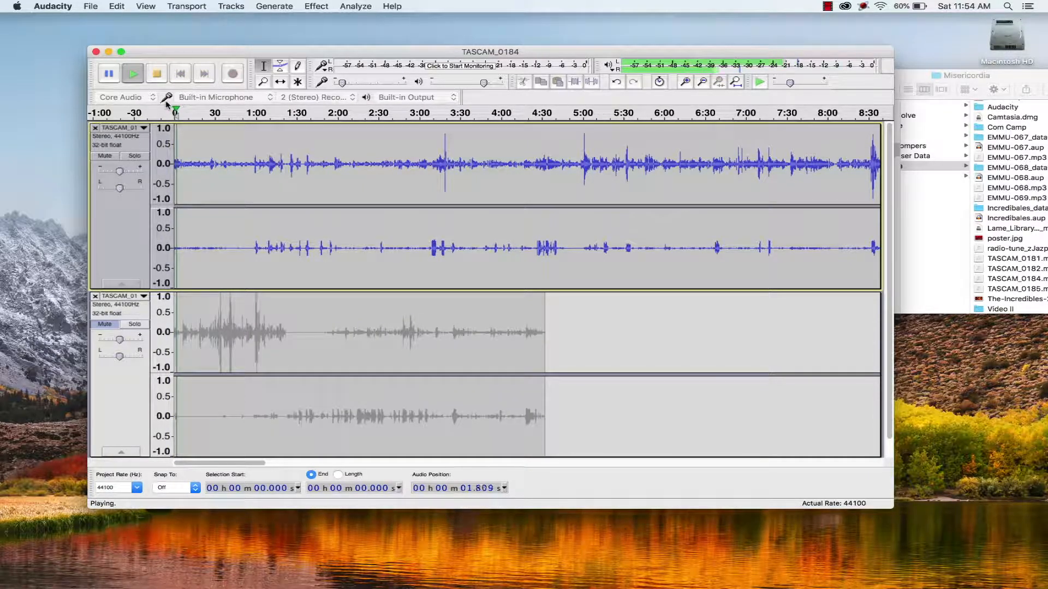
pyautogui.press('space')
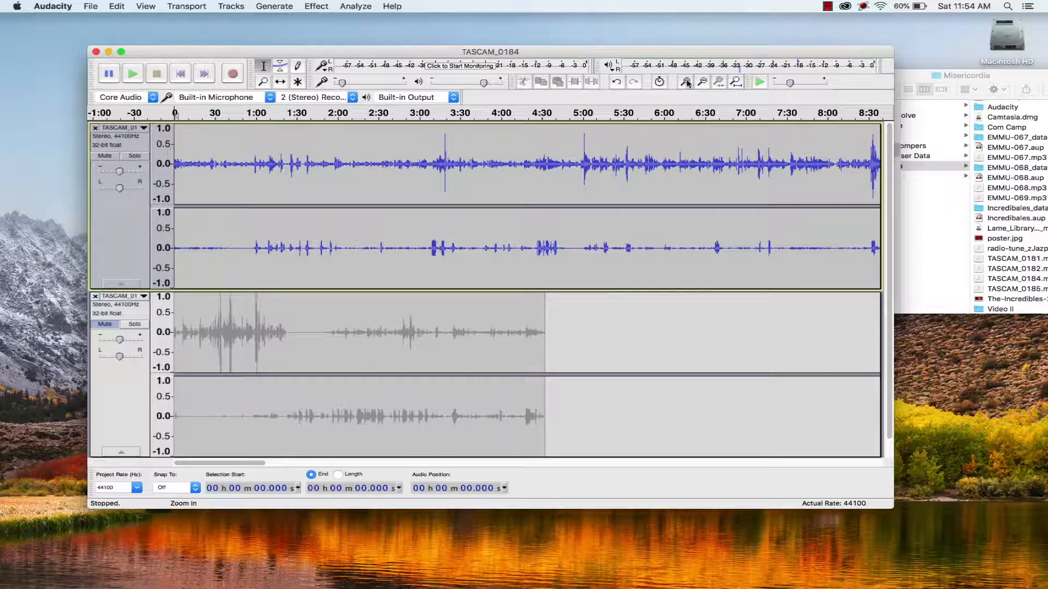
# Trim about the first 0.2 seconds from the original track and play its new beginning
pyautogui.click(687, 82)
pyautogui.click(687, 82)
pyautogui.click(686, 82)
pyautogui.click(686, 82)
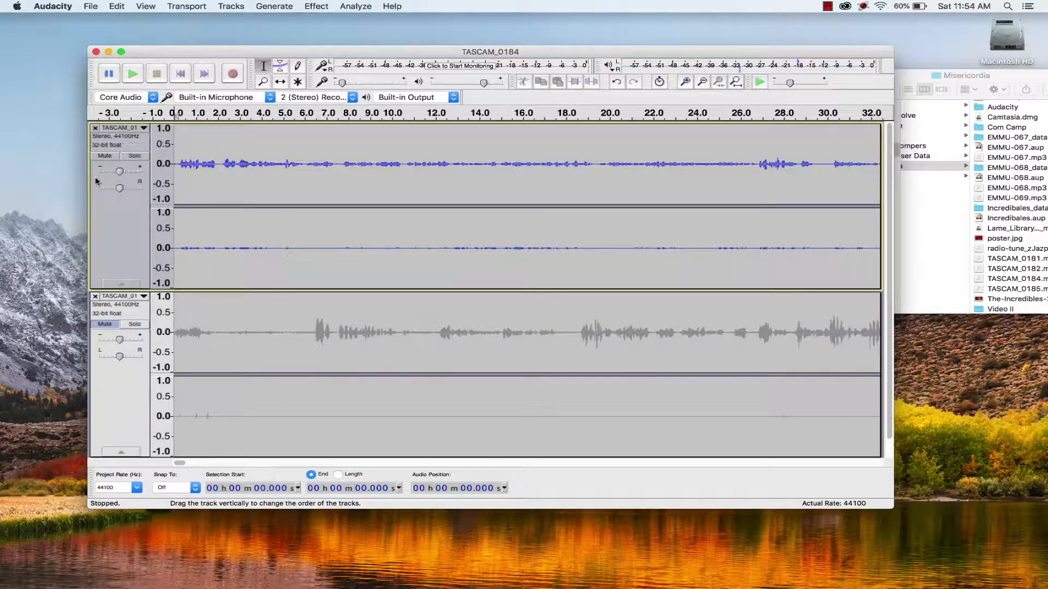
pyautogui.click(170, 162)
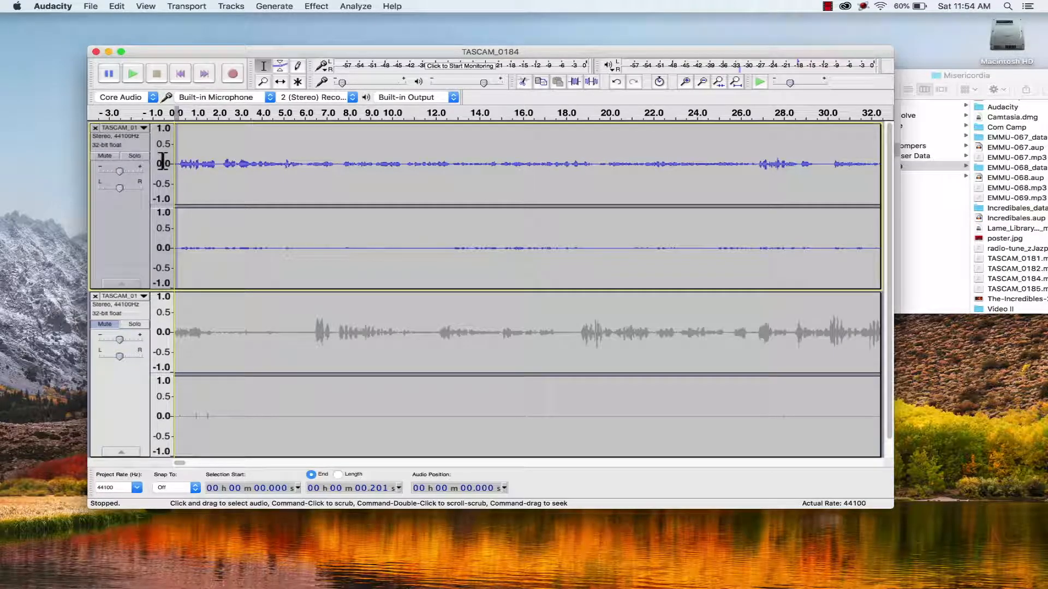
pyautogui.press('space')
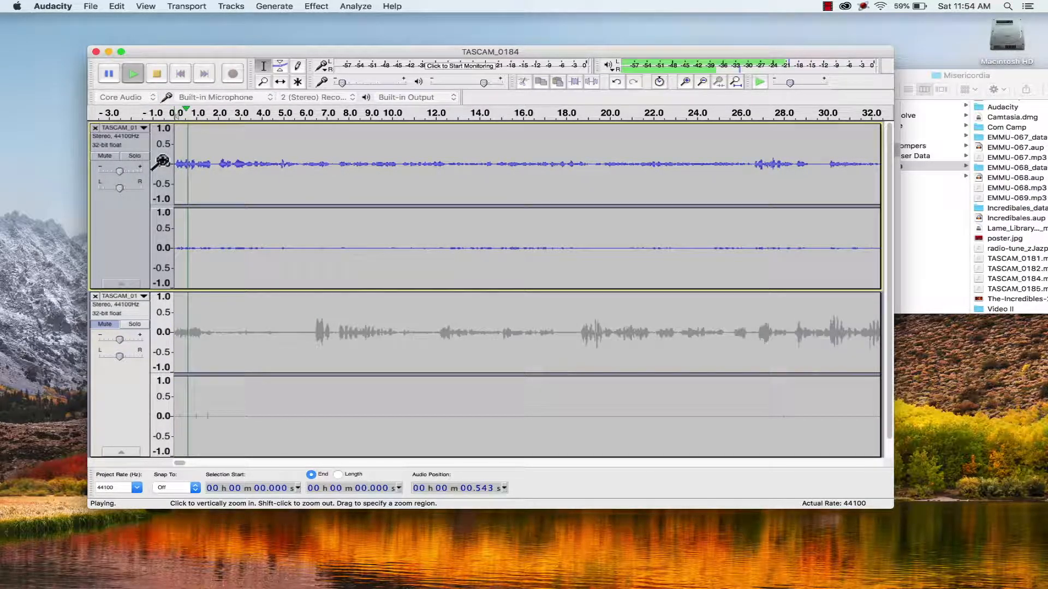
pyautogui.press('space')
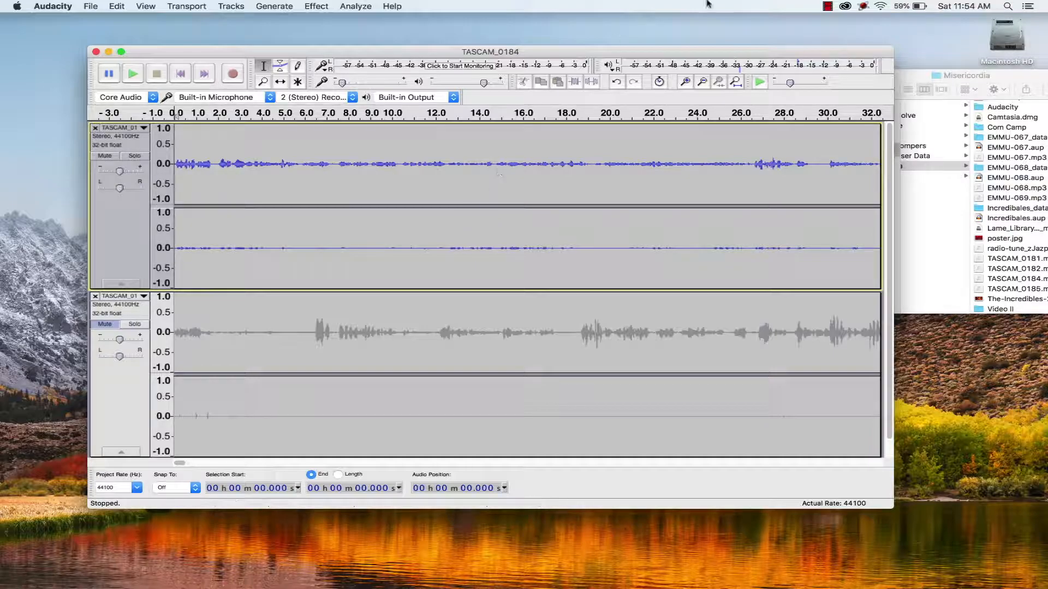
# Shift the original track's clip later so it starts at about 5:10, and unmute the duplicated track
pyautogui.click(687, 84)
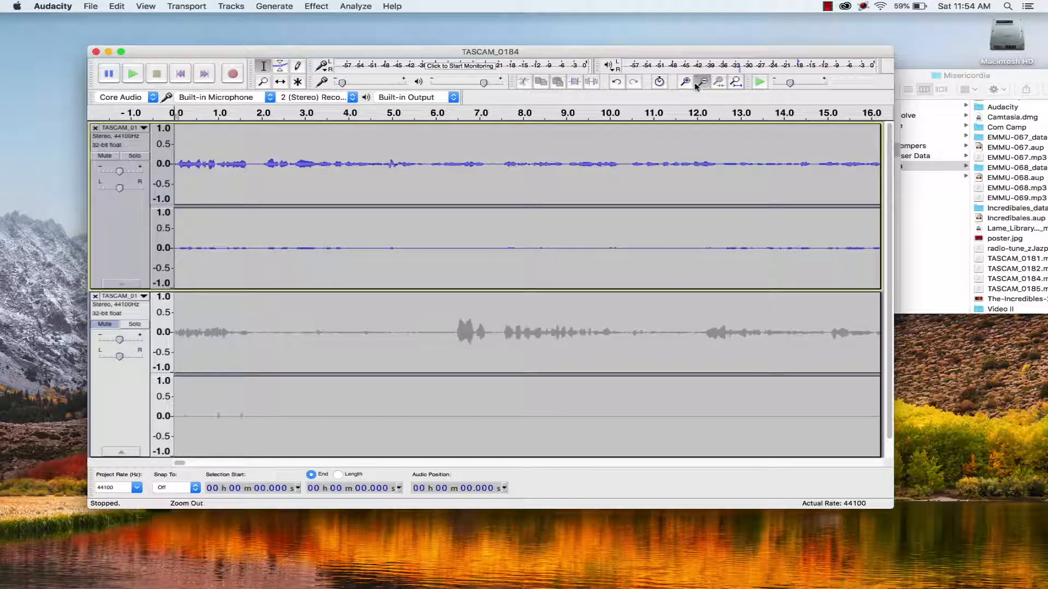
pyautogui.click(697, 85)
pyautogui.click(698, 85)
pyautogui.click(697, 84)
pyautogui.click(697, 84)
pyautogui.click(698, 84)
pyautogui.click(697, 85)
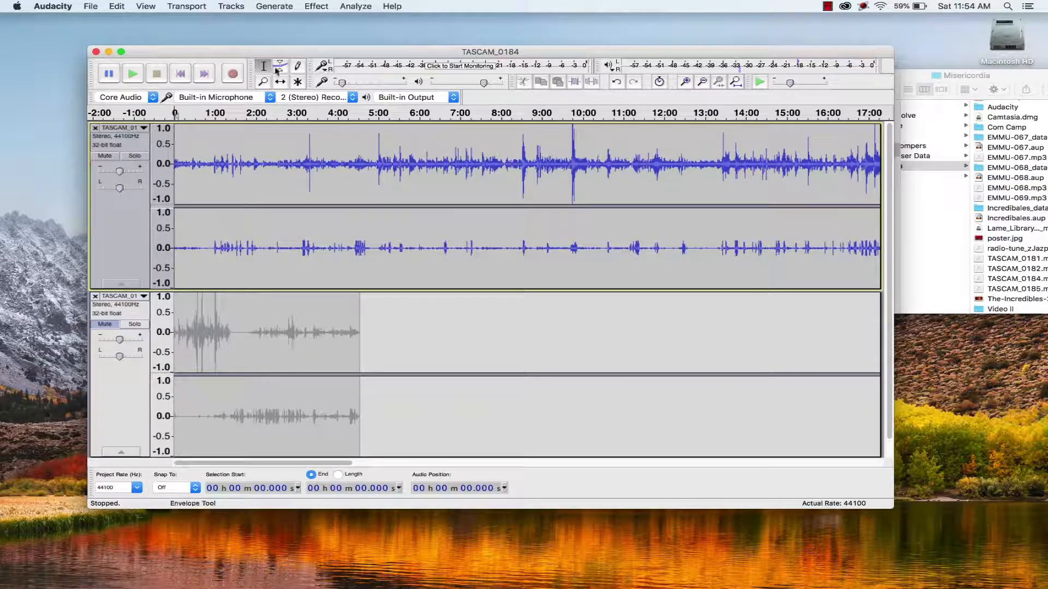
pyautogui.click(281, 83)
pyautogui.moveTo(203, 131); pyautogui.dragTo(434, 151)
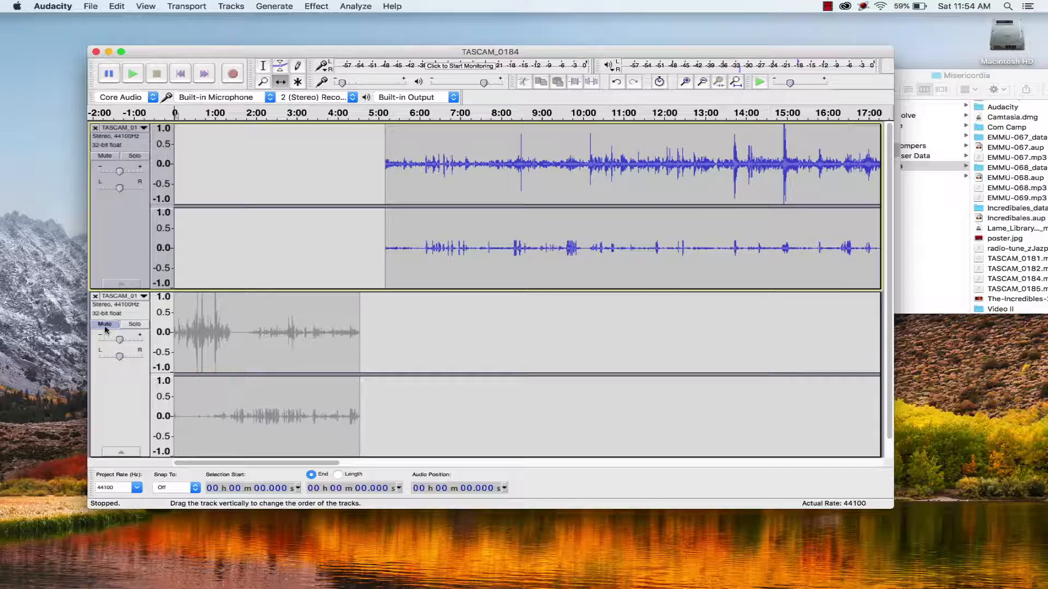
pyautogui.click(105, 326)
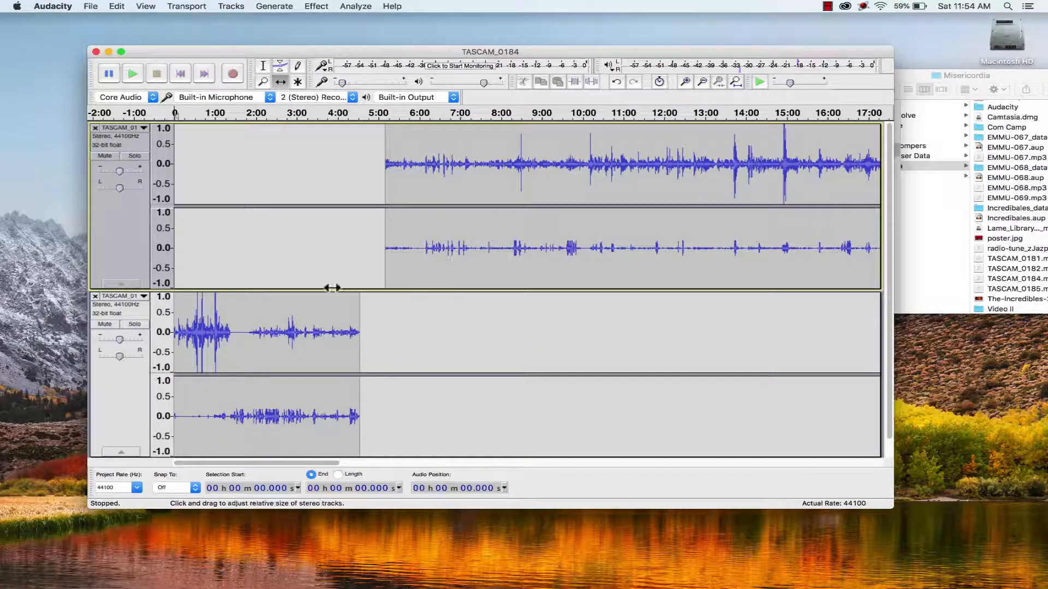
# Play the duplicated track from about 3:30 to listen for the next edit point
pyautogui.click(686, 83)
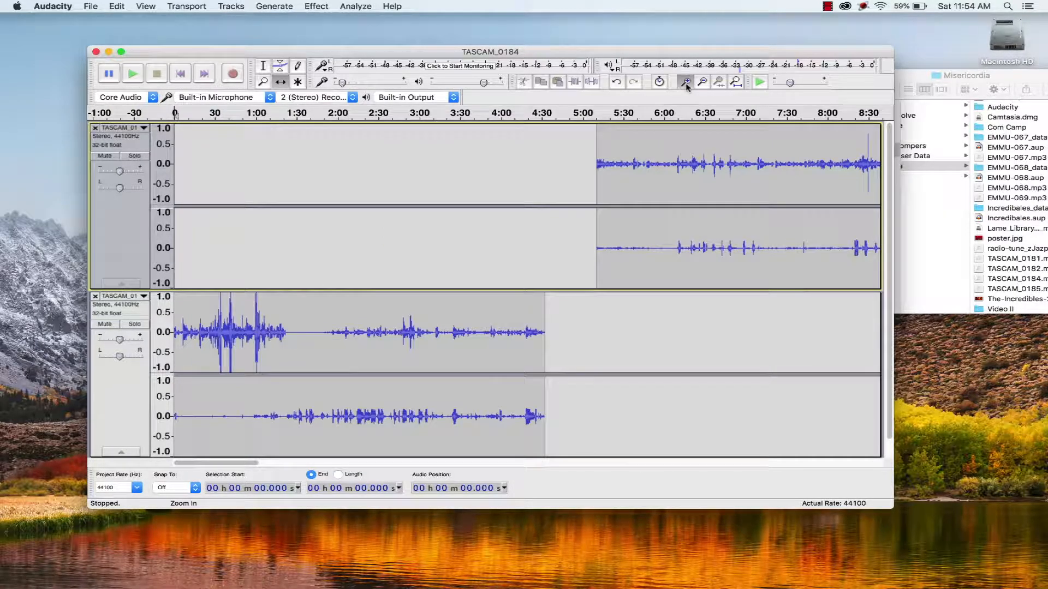
pyautogui.click(686, 83)
pyautogui.moveTo(202, 465)
pyautogui.mouseDown()
pyautogui.moveTo(242, 466)
pyautogui.moveTo(220, 467)
pyautogui.mouseUp()
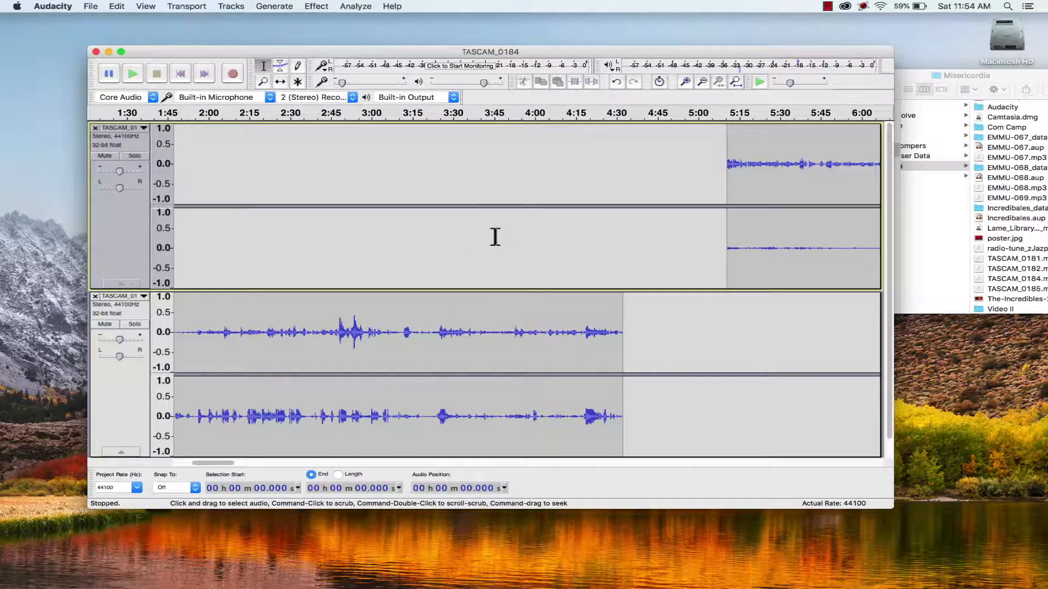
pyautogui.click(454, 113)
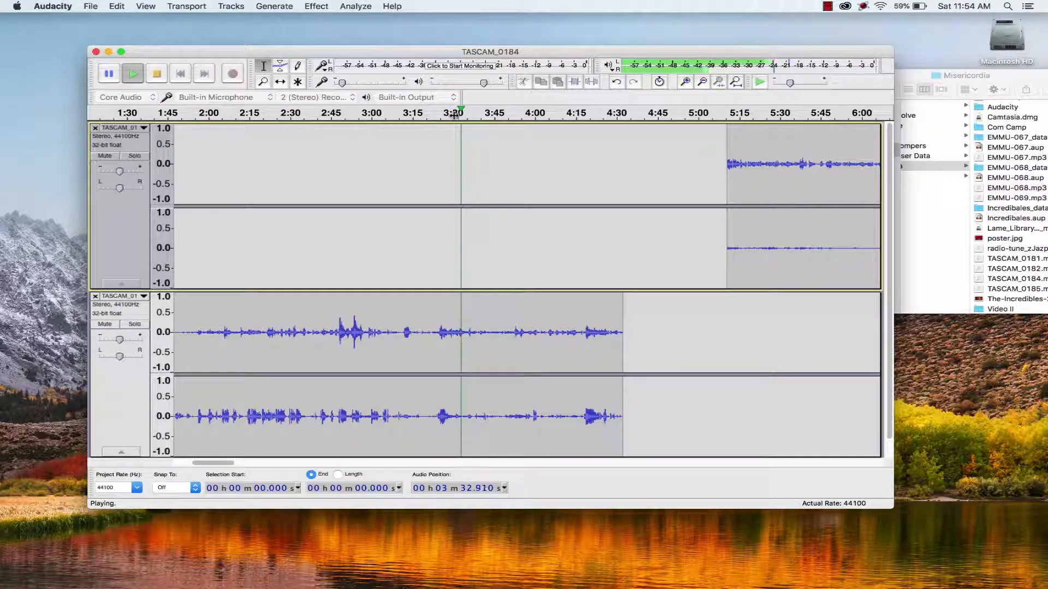
pyautogui.press('space')
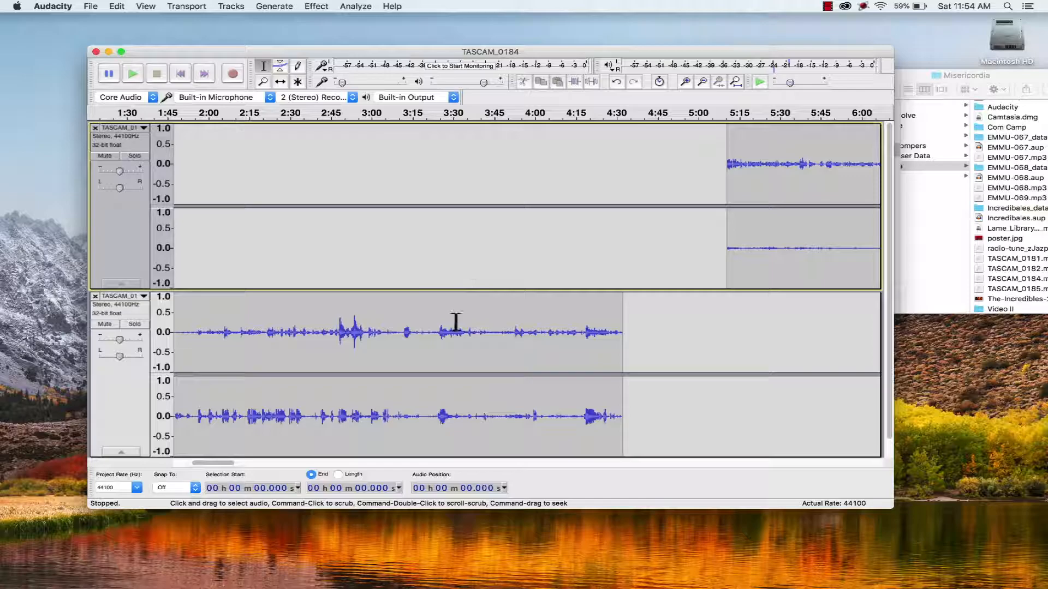
# Place the cursor at about 3:32.3 in the duplicated track and play from there to check the edit point
pyautogui.click(457, 317)
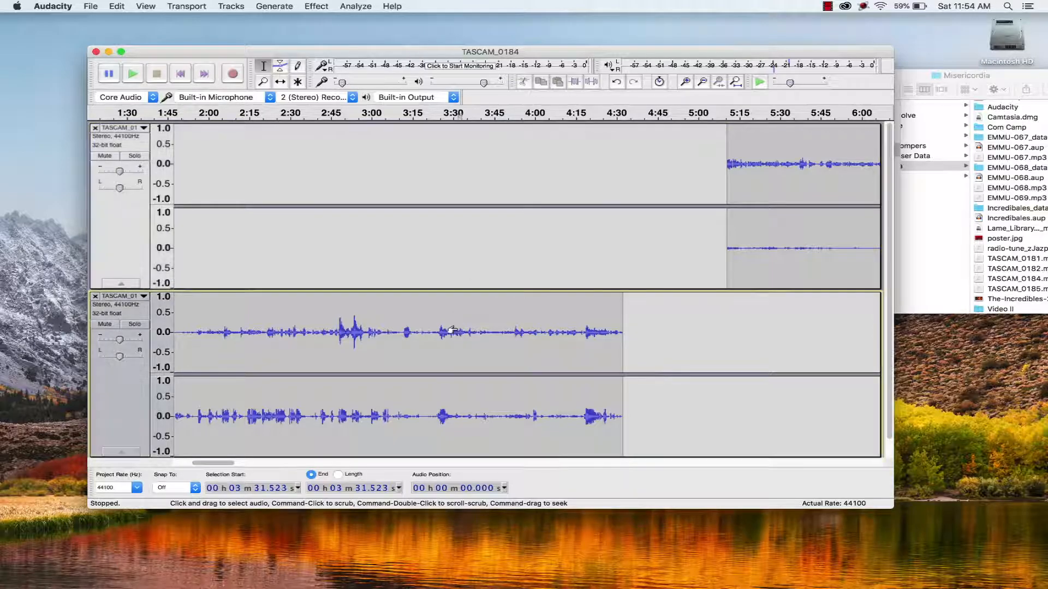
pyautogui.click(686, 82)
pyautogui.click(686, 82)
pyautogui.click(686, 83)
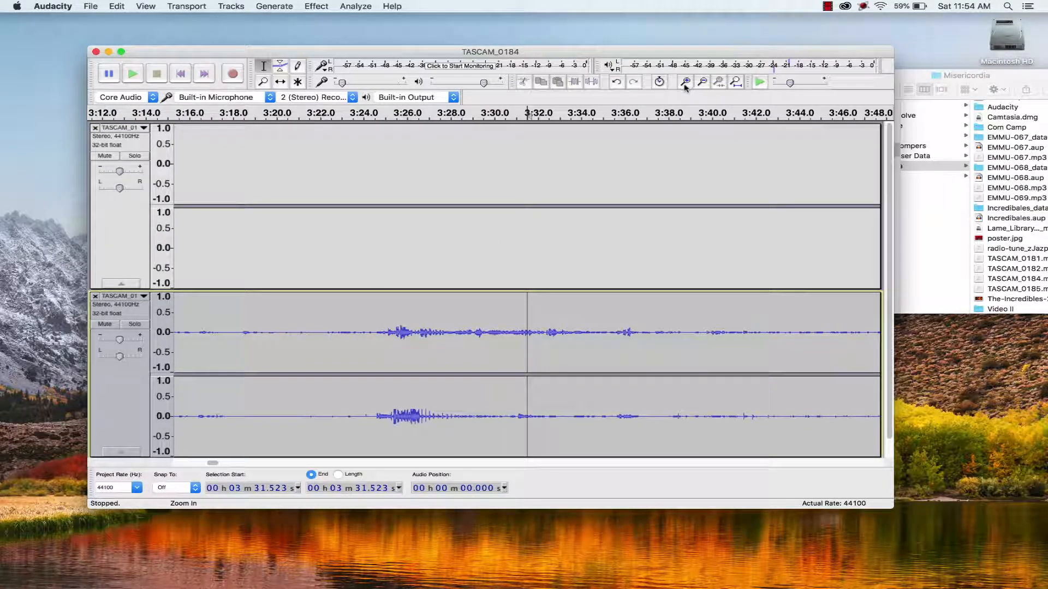
pyautogui.click(545, 331)
pyautogui.press('space')
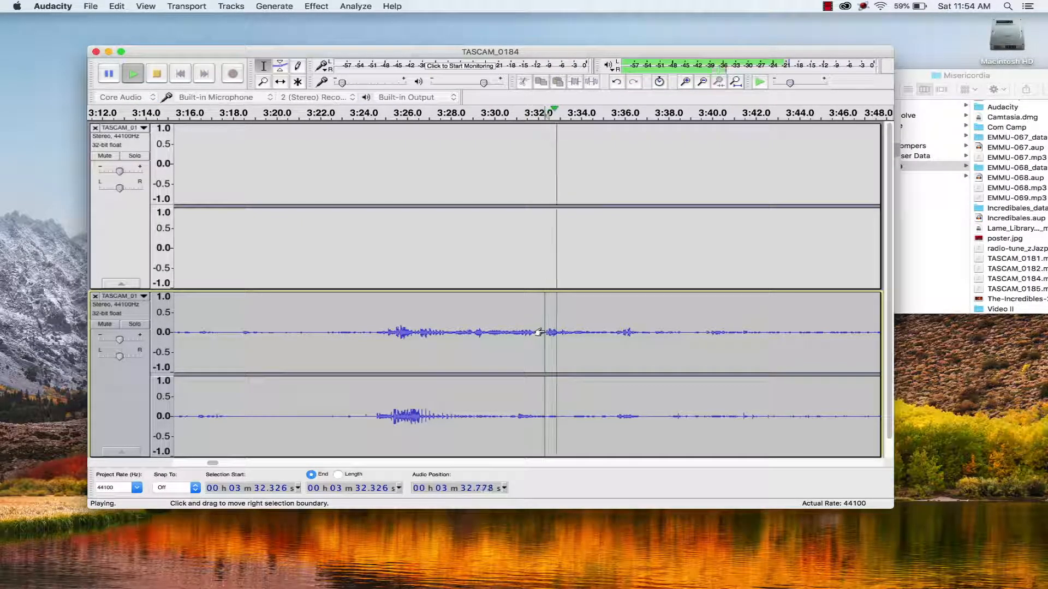
pyautogui.press('space')
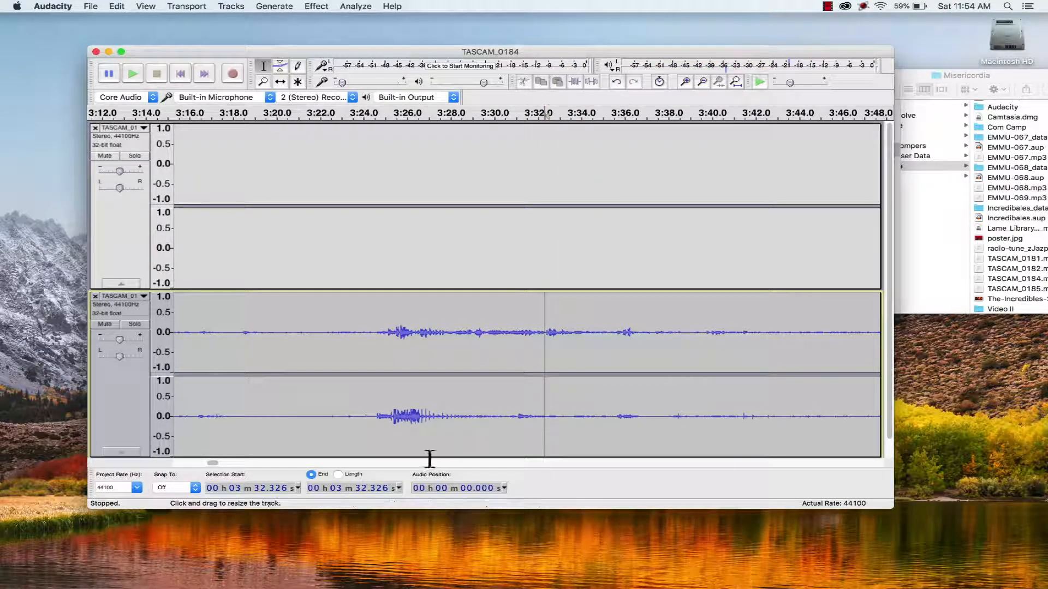
# Delete everything before about 3:32.3 in the duplicated track and play its new beginning
pyautogui.click(703, 82)
pyautogui.click(703, 82)
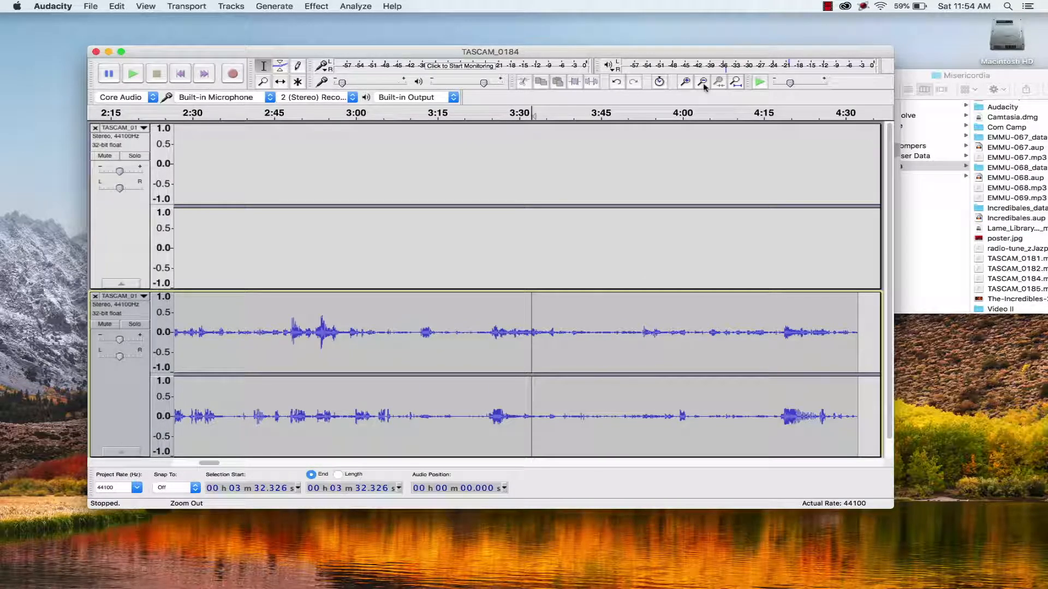
pyautogui.click(703, 82)
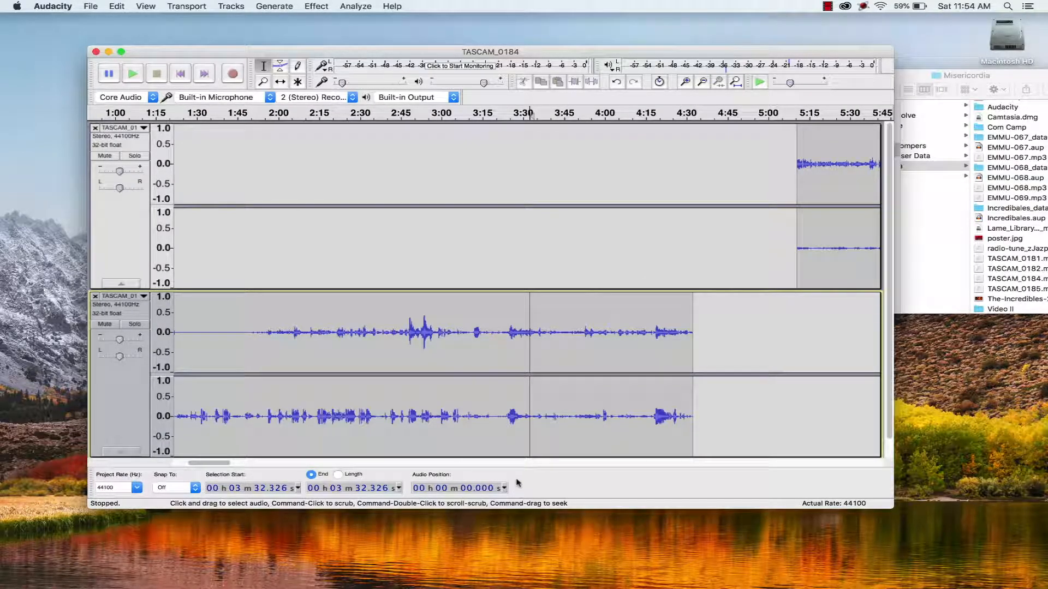
pyautogui.moveTo(201, 463); pyautogui.dragTo(168, 463)
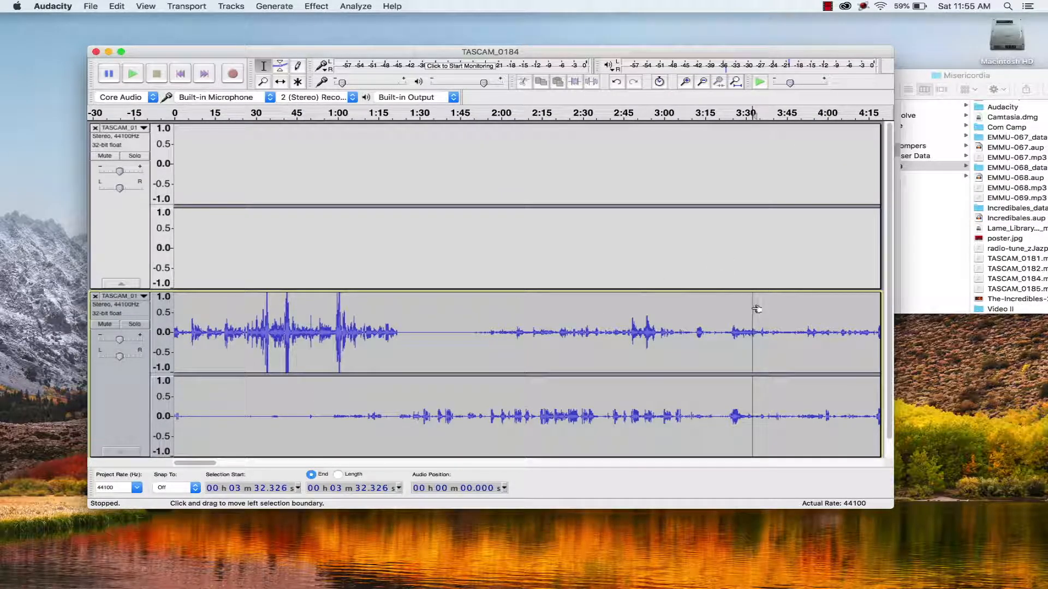
pyautogui.moveTo(757, 309); pyautogui.dragTo(1, 316)
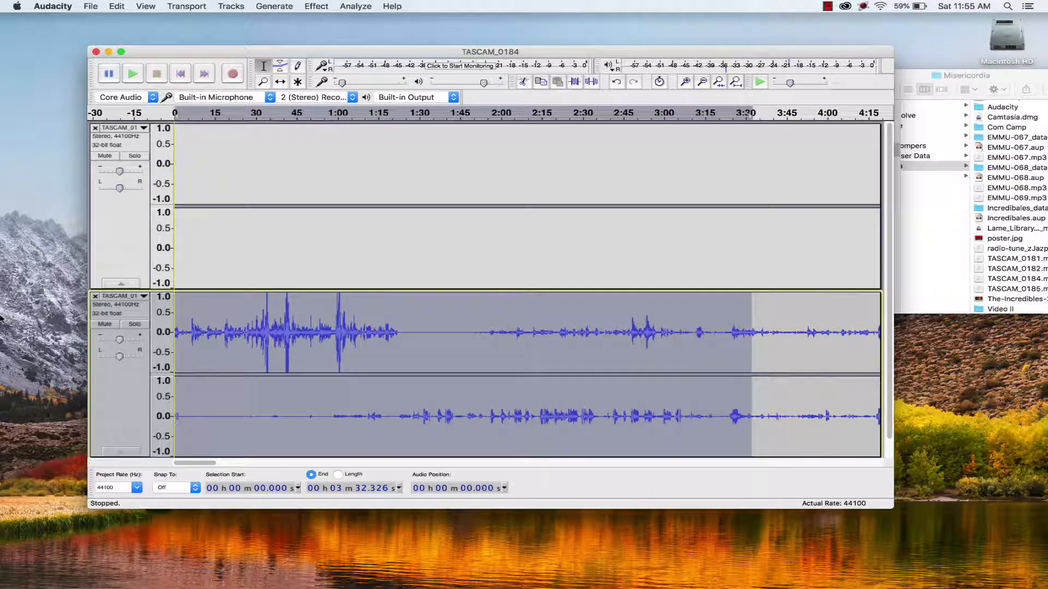
pyautogui.press('Delete')
pyautogui.press('space')
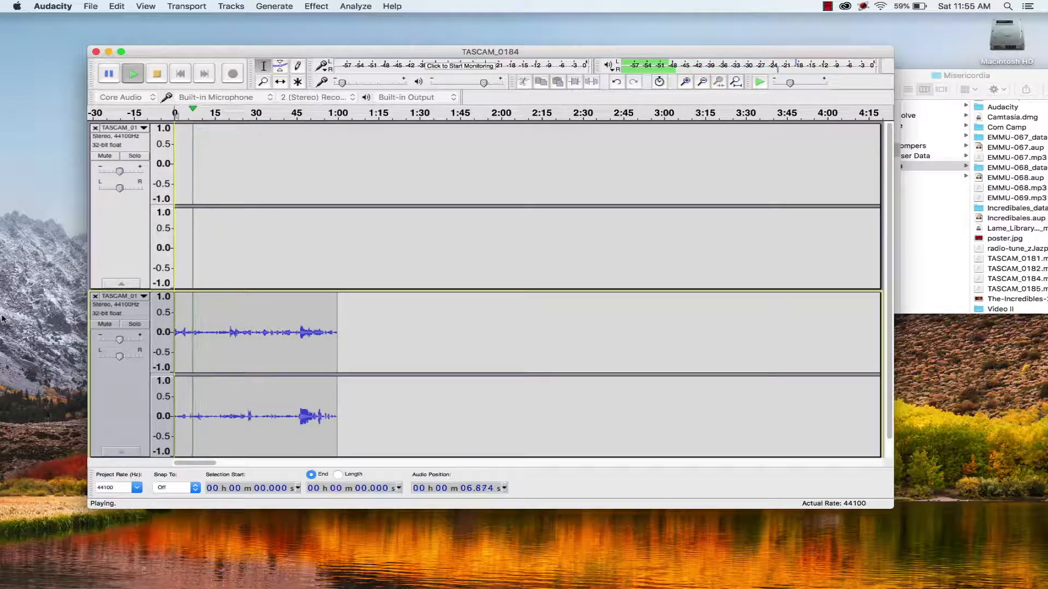
pyautogui.press('space')
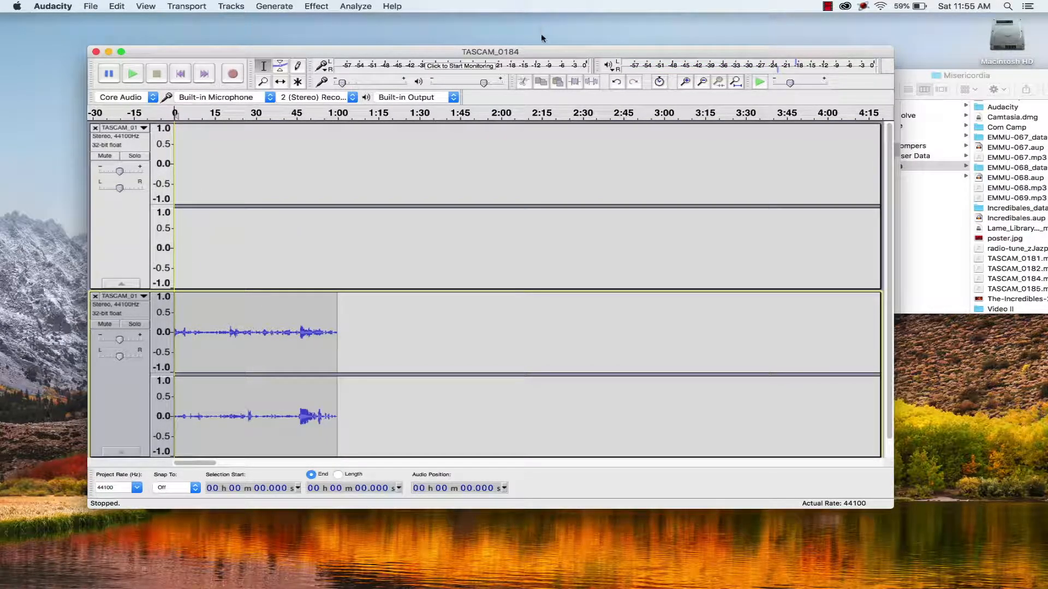
# Play the shortened duplicated track from about 14 seconds to listen for an end point
pyautogui.click(683, 83)
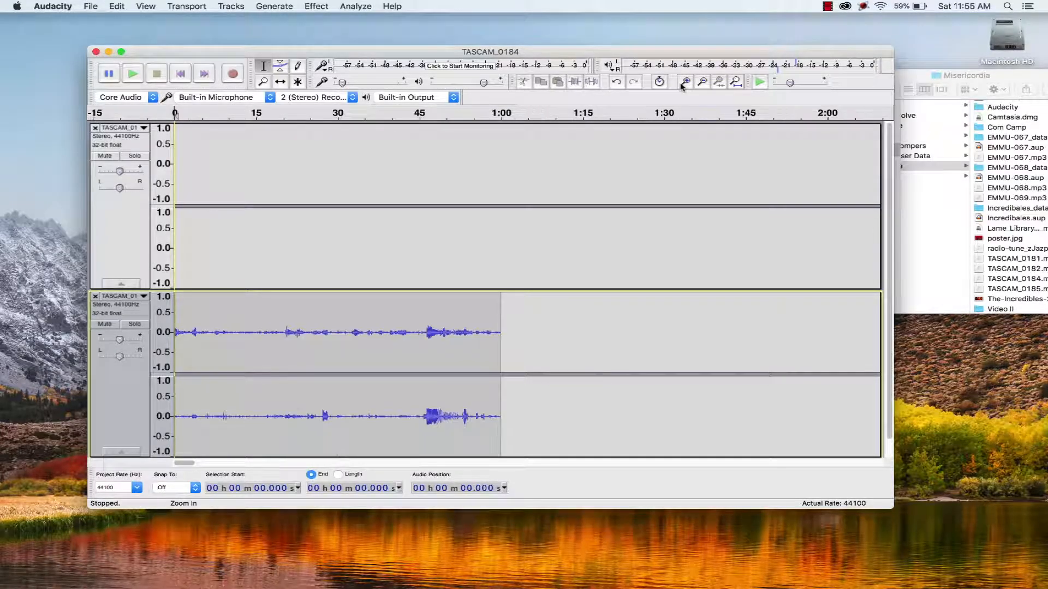
pyautogui.click(684, 84)
pyautogui.click(683, 83)
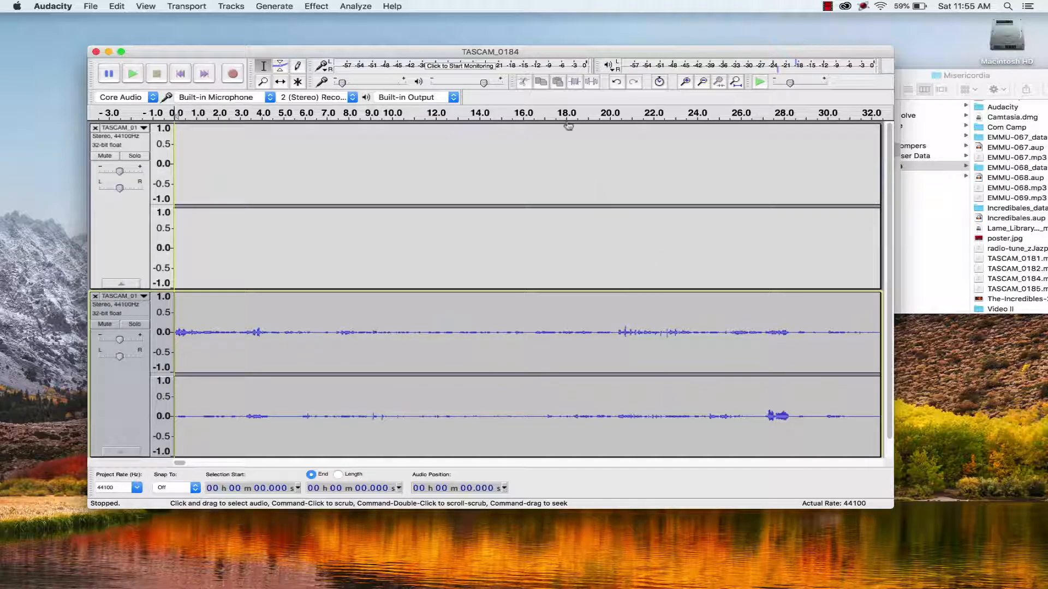
pyautogui.click(478, 112)
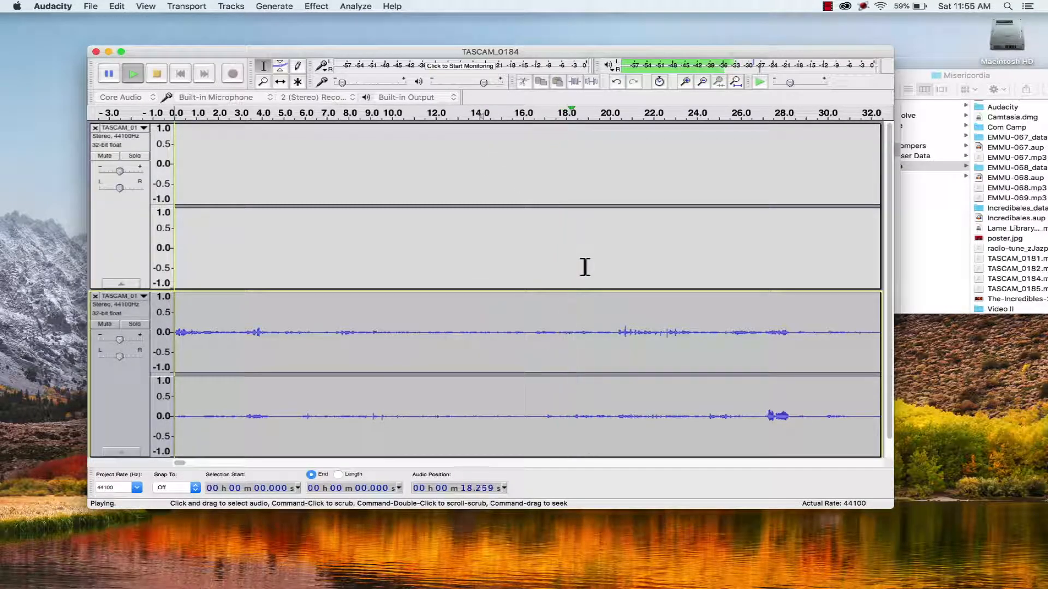
pyautogui.press('space')
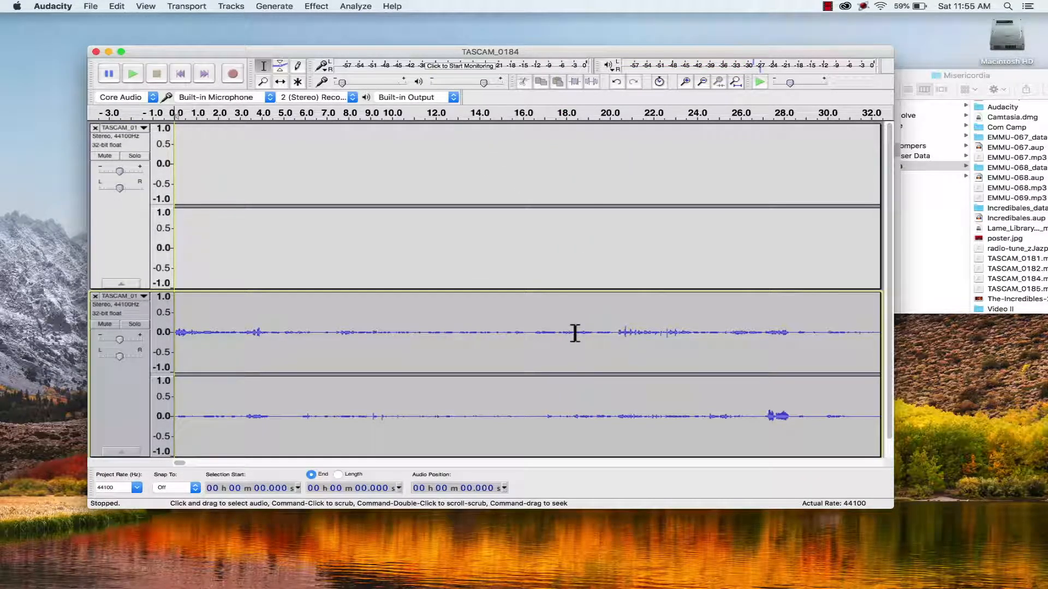
# Test playback around 18 seconds in the duplicated track and set the cursor at 18.334 seconds
pyautogui.click(575, 332)
pyautogui.press('space')
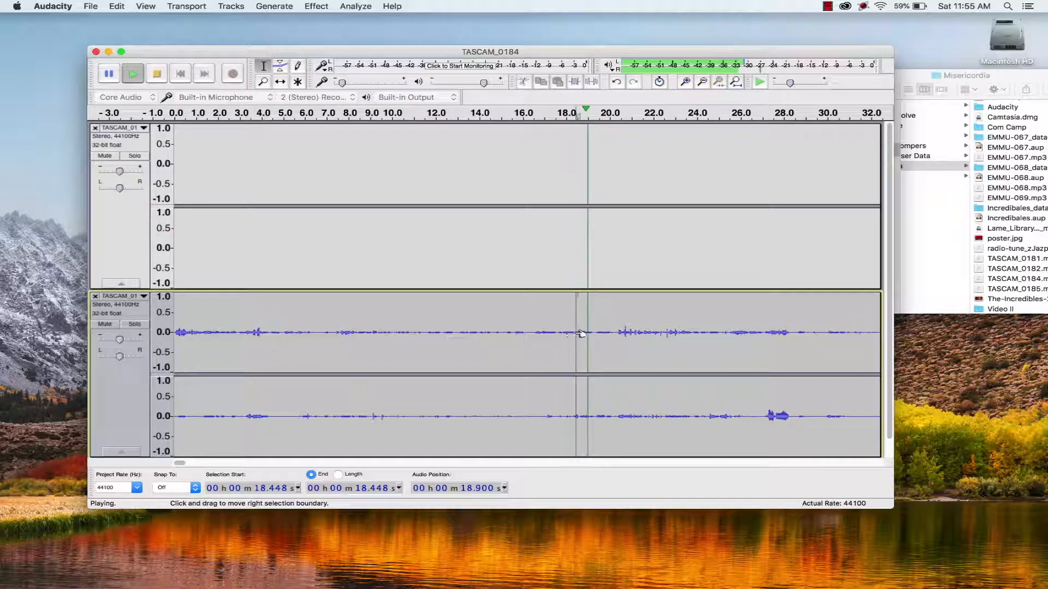
pyautogui.click(573, 332)
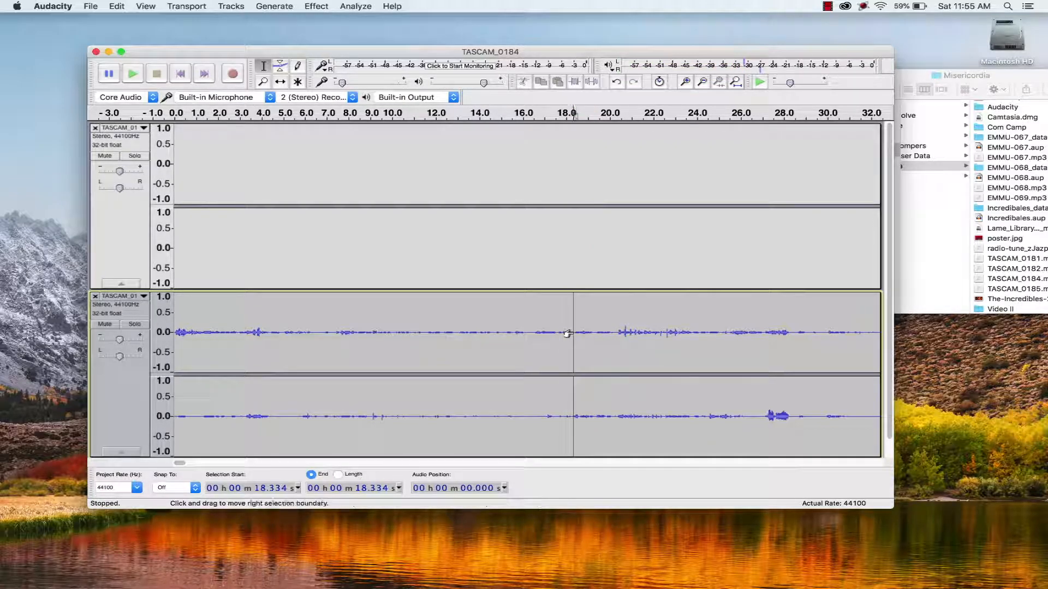
pyautogui.press('space')
pyautogui.press('space')
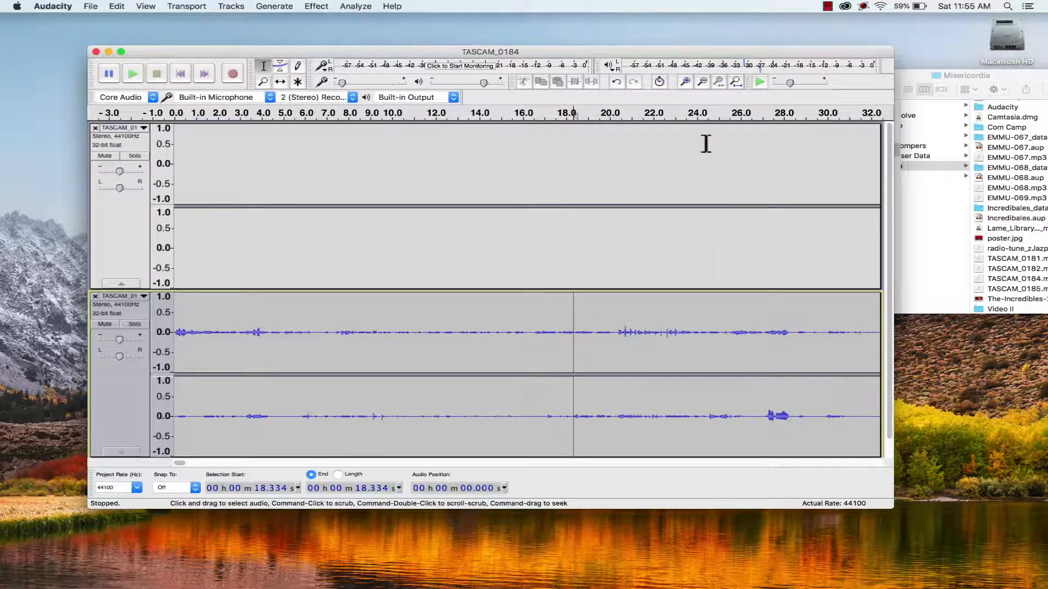
# Delete the duplicated track's audio from 18.334 seconds through its end
pyautogui.click(704, 83)
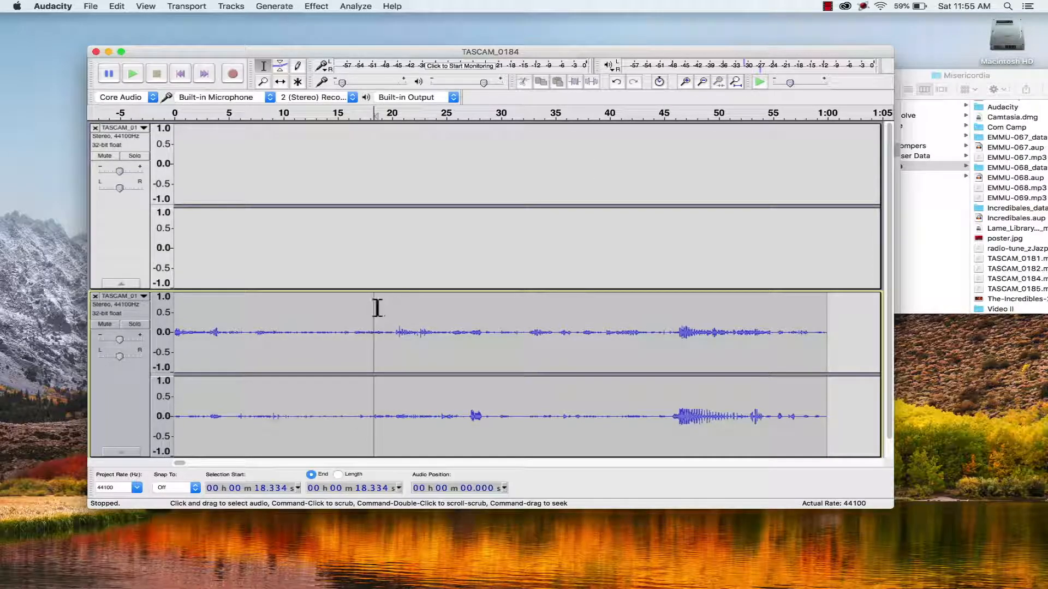
pyautogui.moveTo(369, 310); pyautogui.dragTo(974, 334)
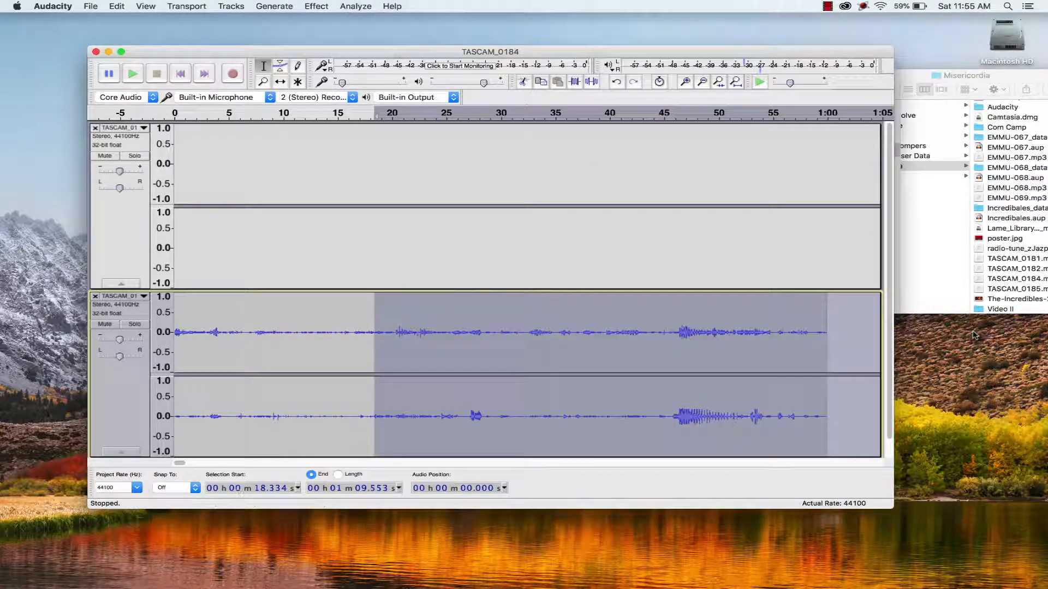
pyautogui.press('Delete')
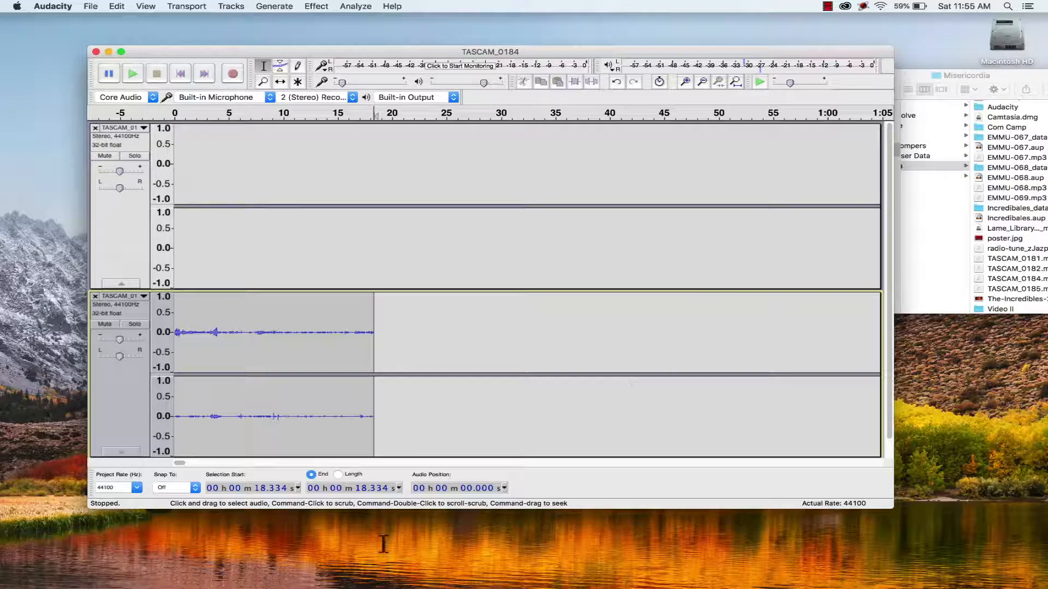
# Shift the original track's clip earlier so it starts at about 0:31
pyautogui.click(703, 86)
pyautogui.click(703, 85)
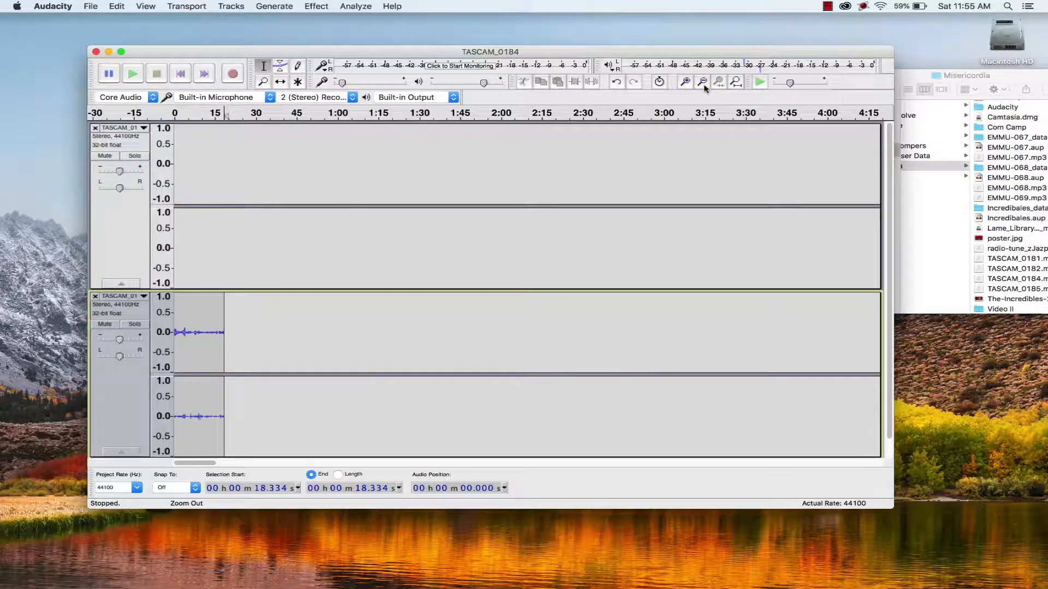
pyautogui.click(703, 86)
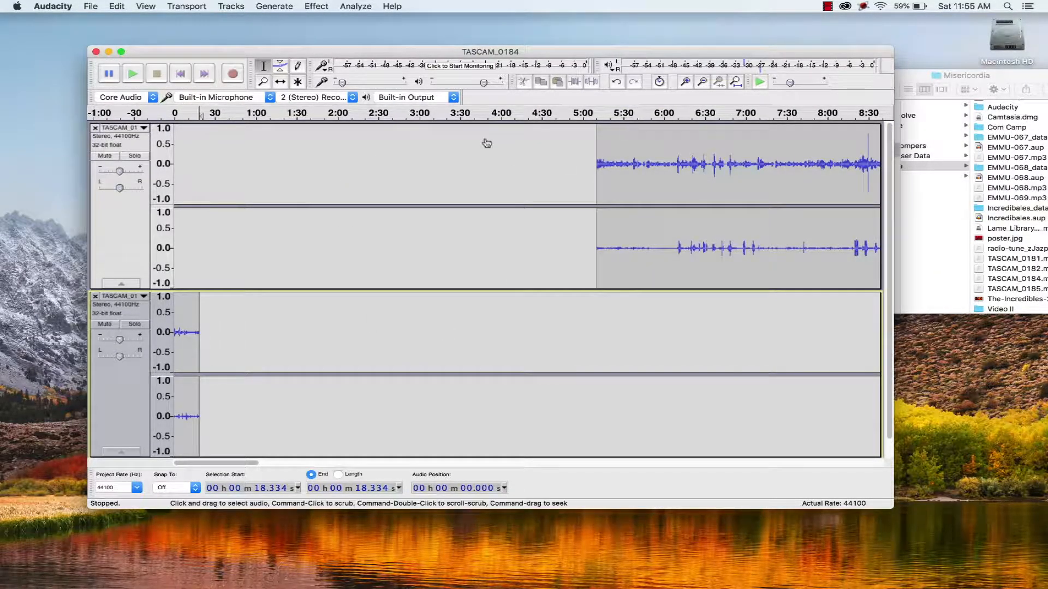
pyautogui.click(279, 83)
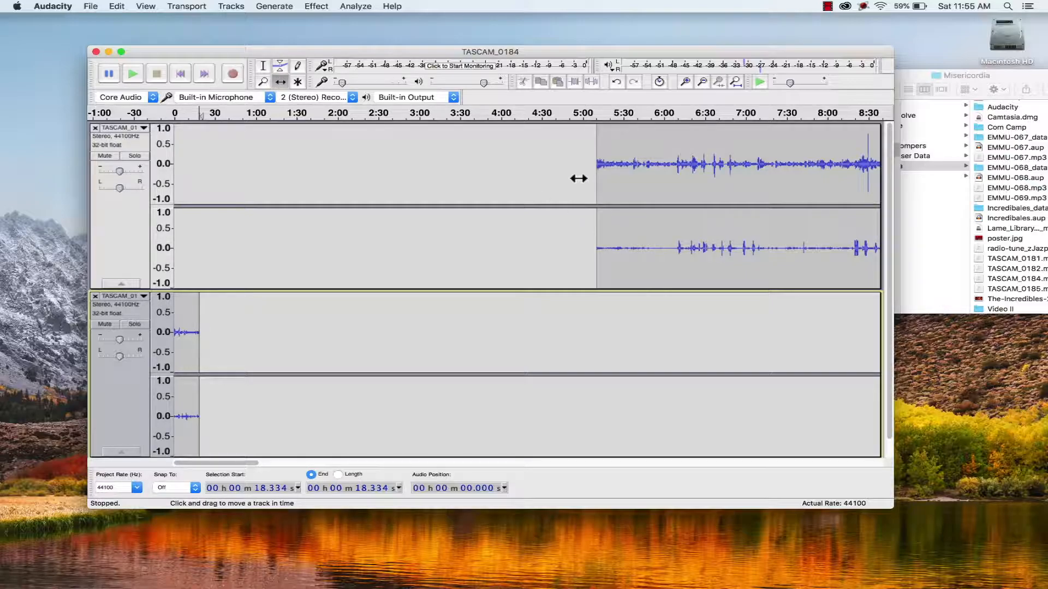
pyautogui.moveTo(624, 191); pyautogui.dragTo(245, 169)
# Play the arrangement from about 0:07, 0:26 and 0:57 to check the transition and the channel balance
pyautogui.click(184, 115)
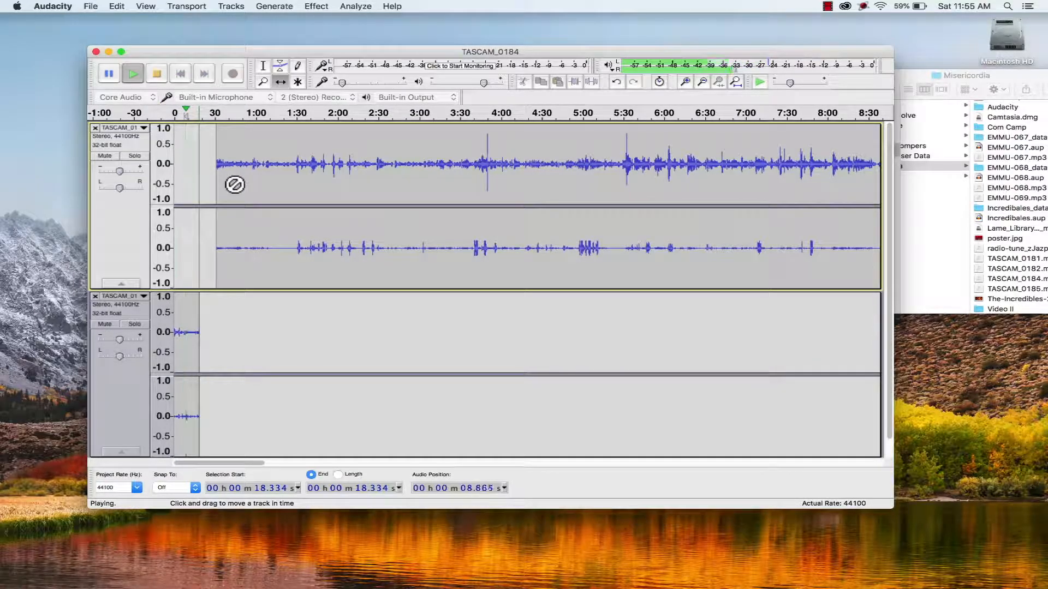
pyautogui.click(277, 347)
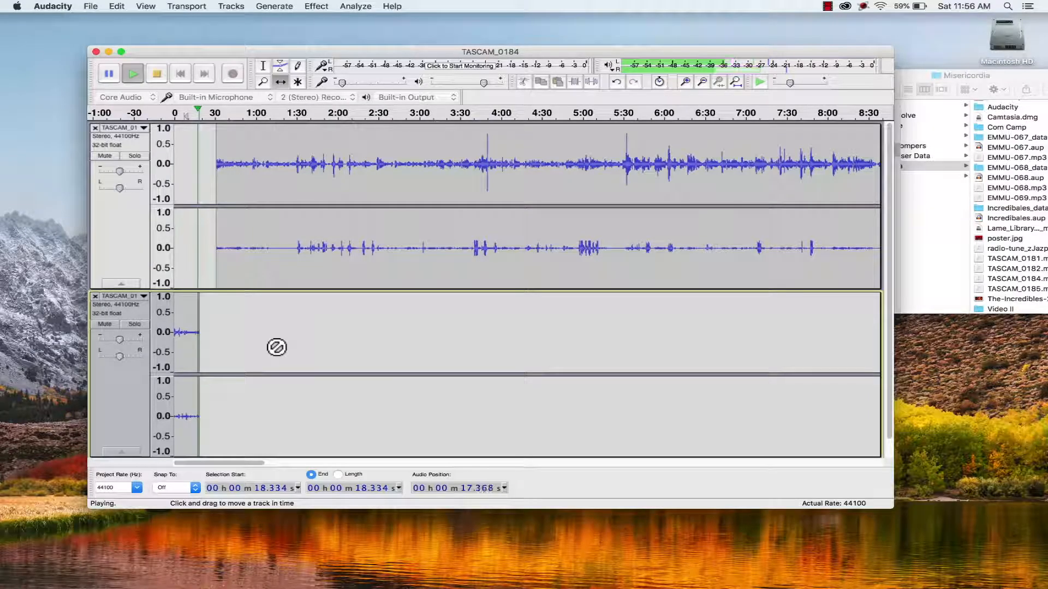
pyautogui.click(210, 111)
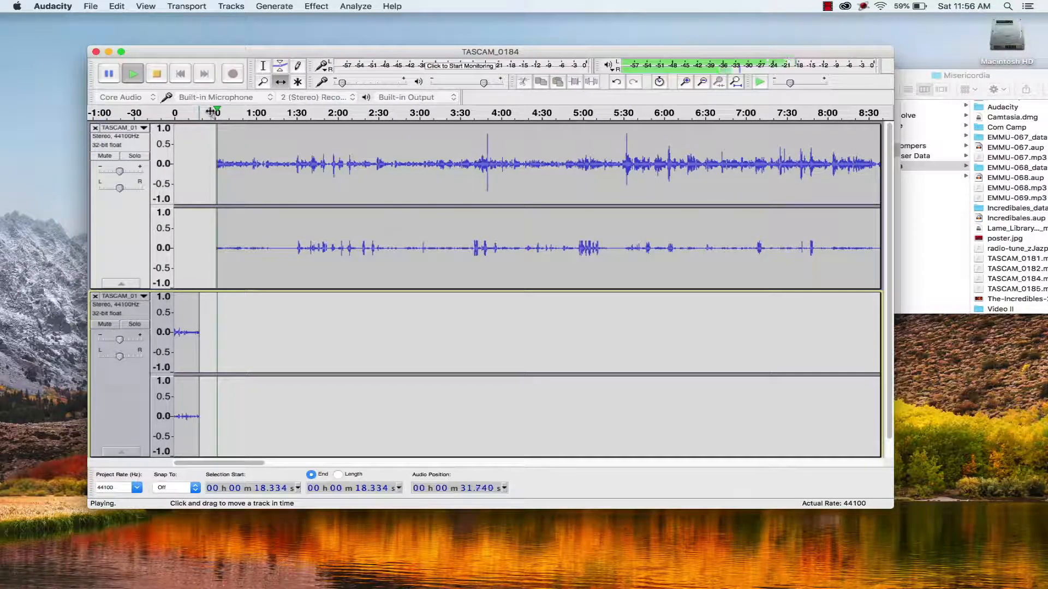
pyautogui.press('space')
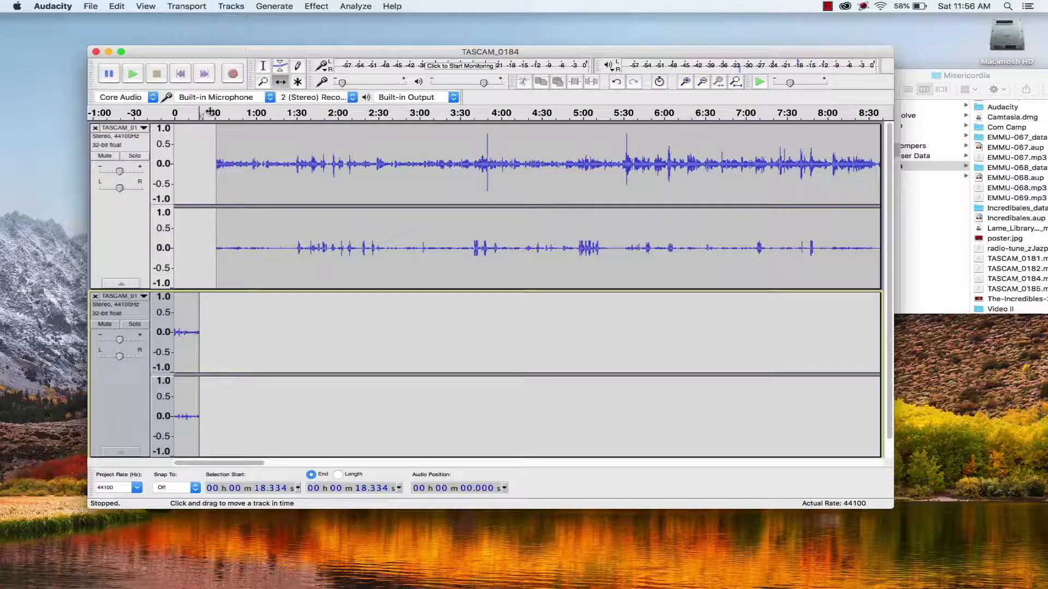
pyautogui.click(252, 112)
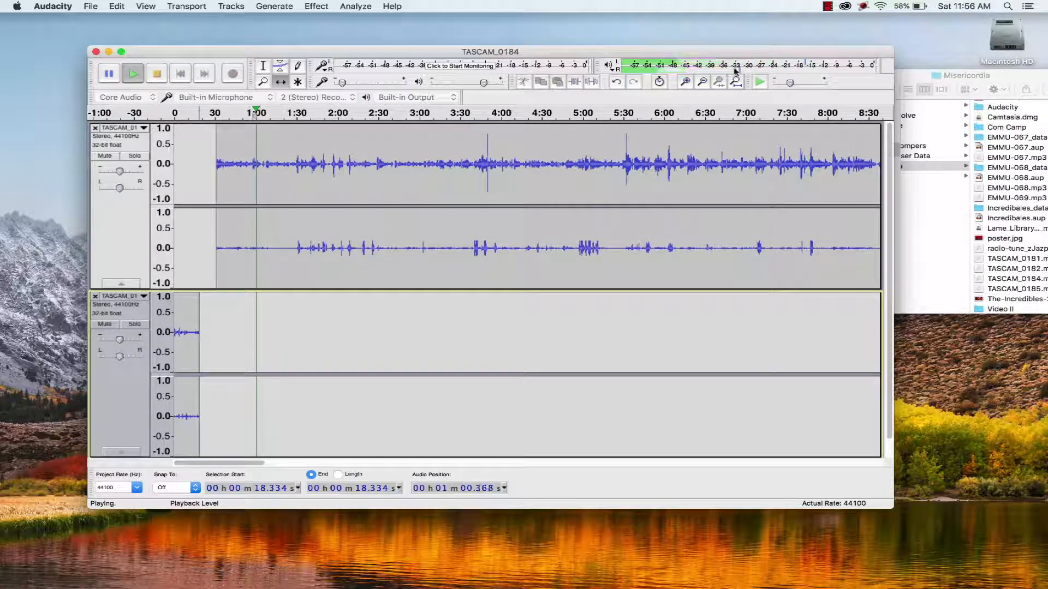
pyautogui.press('space')
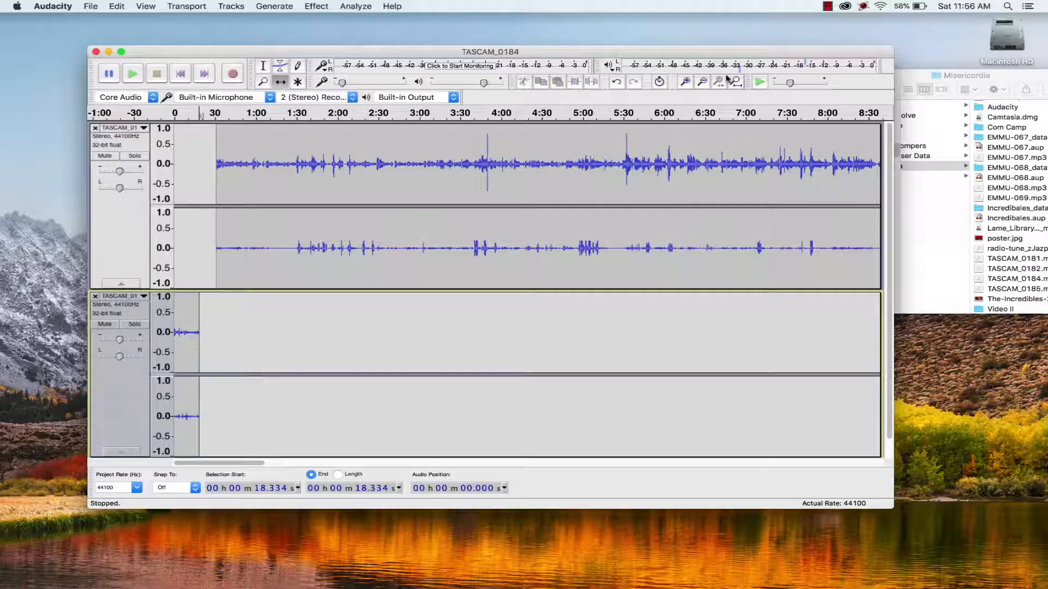
# Split both the original and the duplicated stereo tracks into separate mono tracks
pyautogui.click(144, 129)
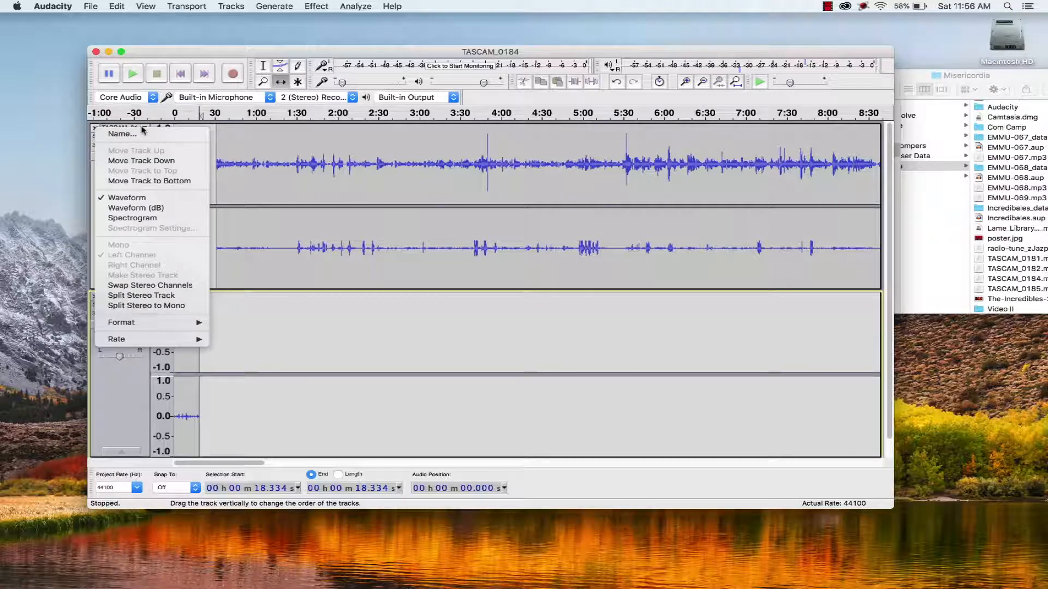
pyautogui.click(167, 305)
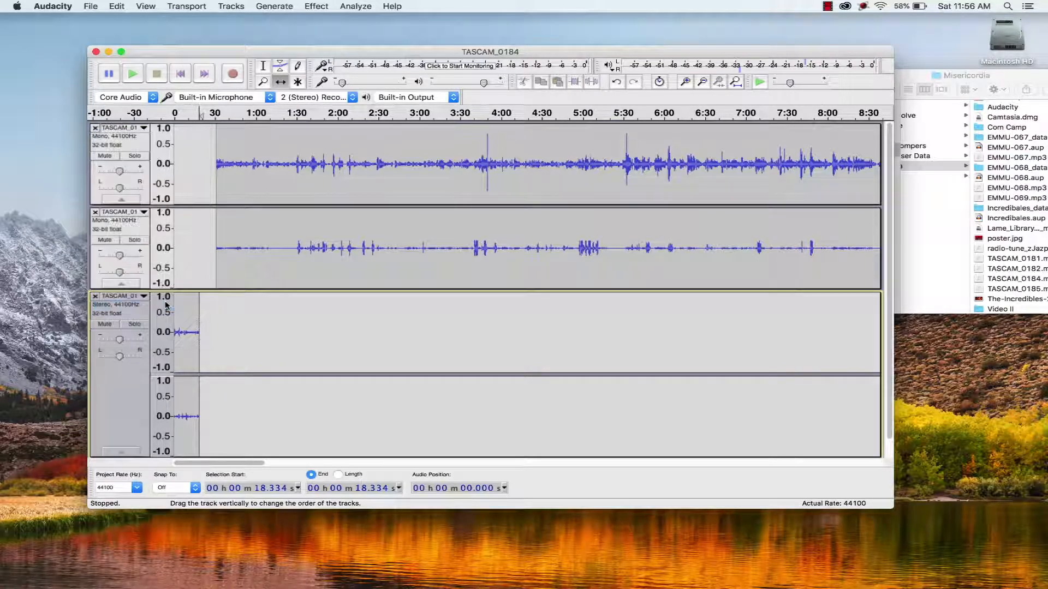
pyautogui.click(142, 296)
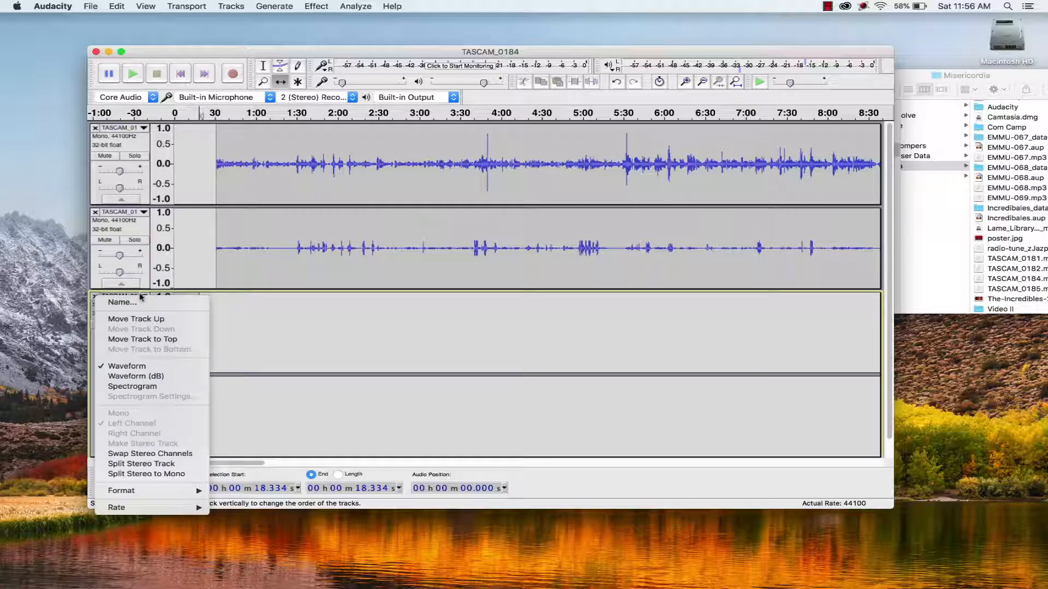
pyautogui.click(156, 466)
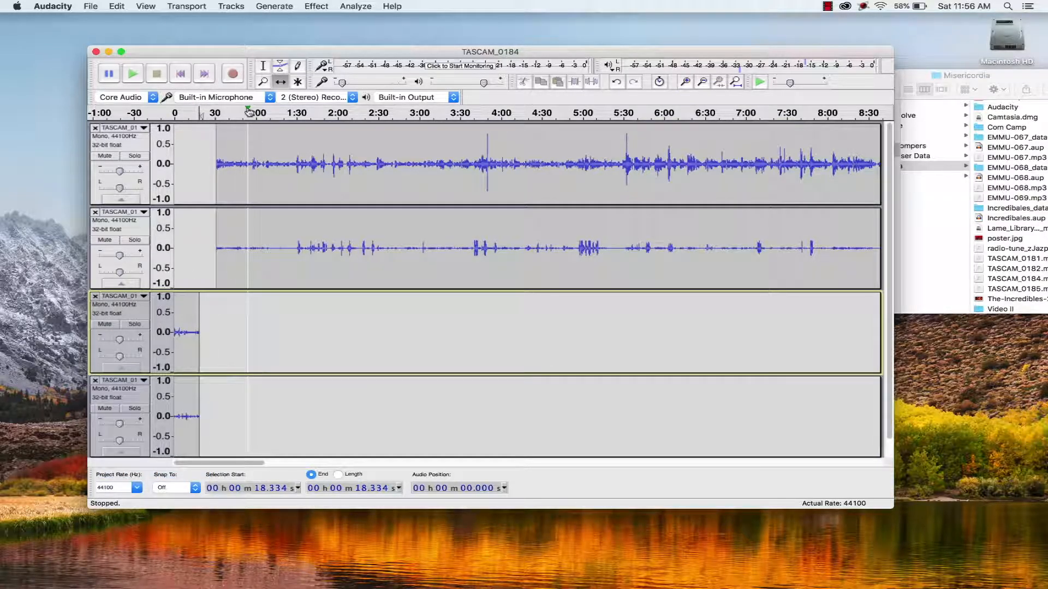
# Play the split mono tracks from about 0:54 and about 1:33 to hear both voices
pyautogui.click(249, 112)
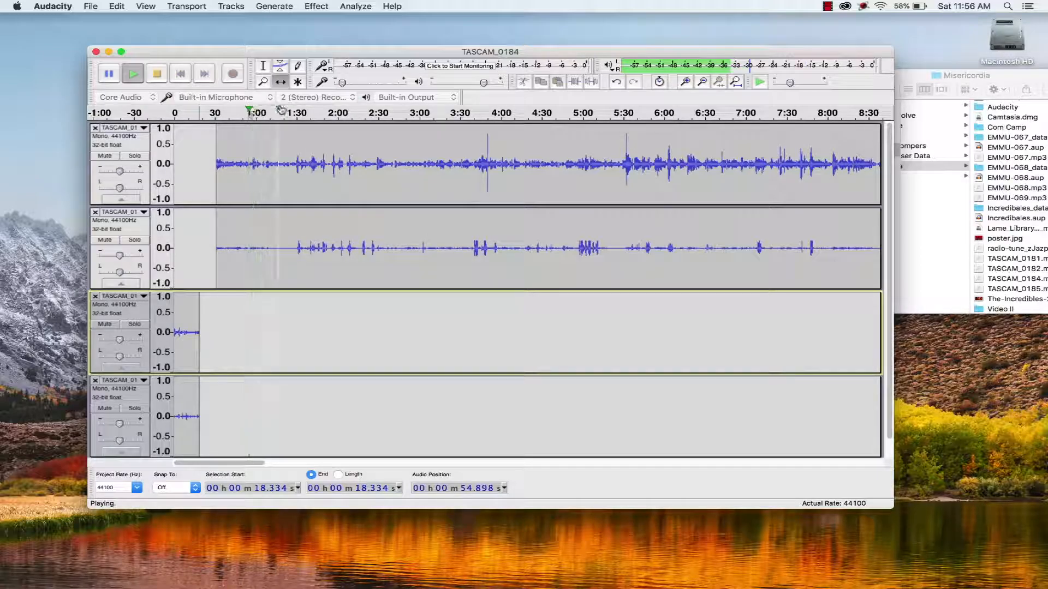
pyautogui.click(301, 111)
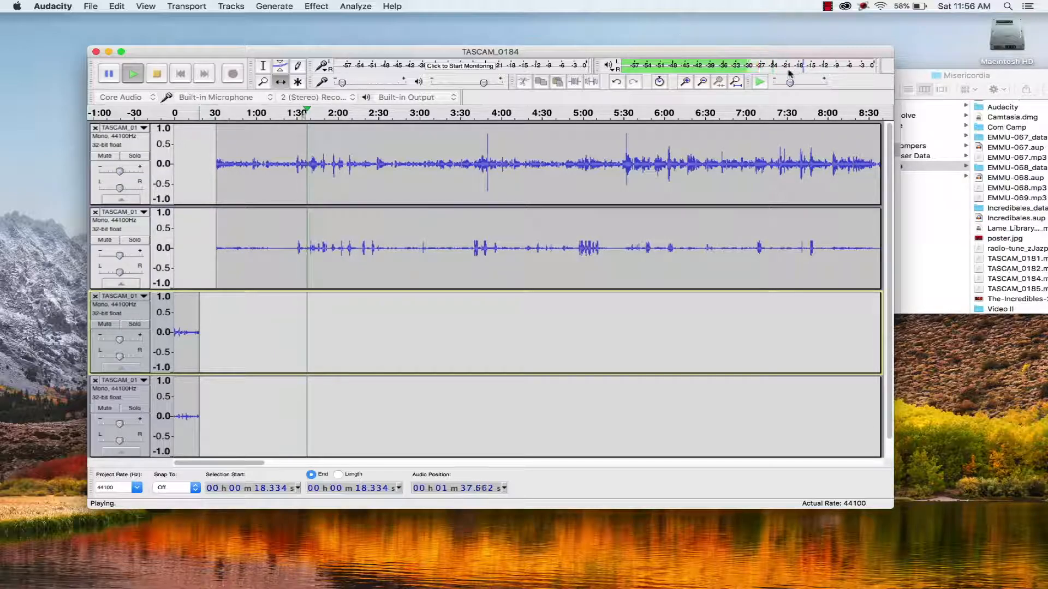
# Stop playback, raise the gain of all four mono tracks slightly, and play from about 0:42 to check the level
pyautogui.click(762, 81)
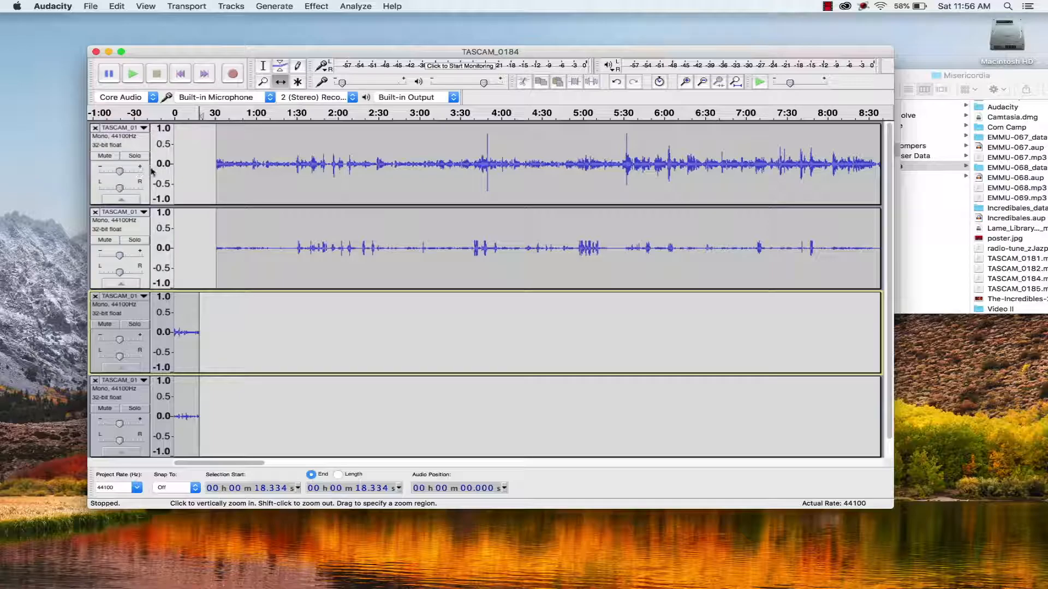
pyautogui.moveTo(121, 174); pyautogui.dragTo(126, 173)
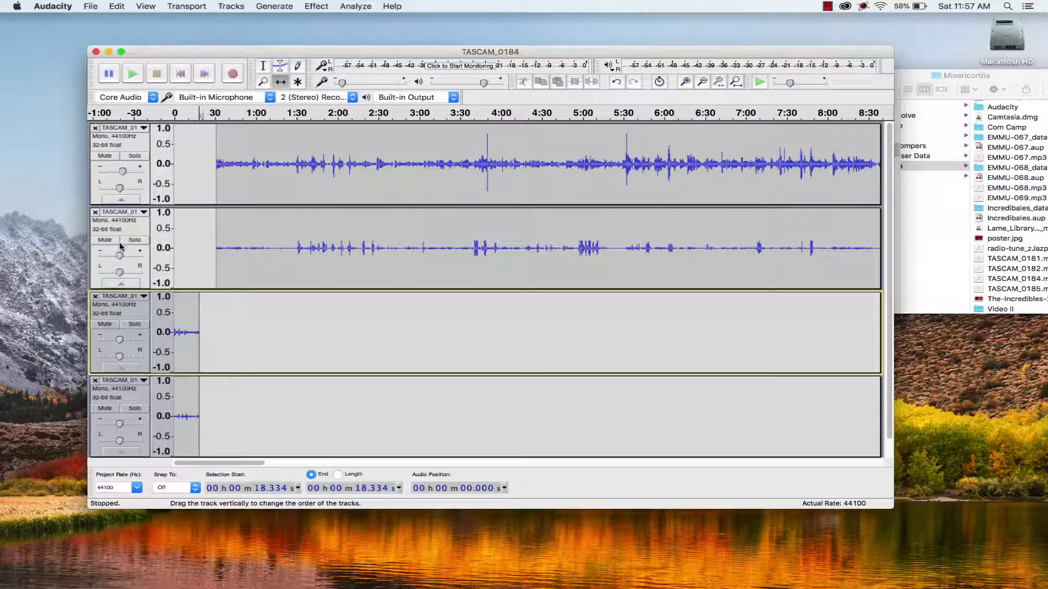
pyautogui.moveTo(121, 257); pyautogui.dragTo(124, 257)
pyautogui.moveTo(124, 342); pyautogui.dragTo(127, 342)
pyautogui.moveTo(125, 422); pyautogui.dragTo(128, 426)
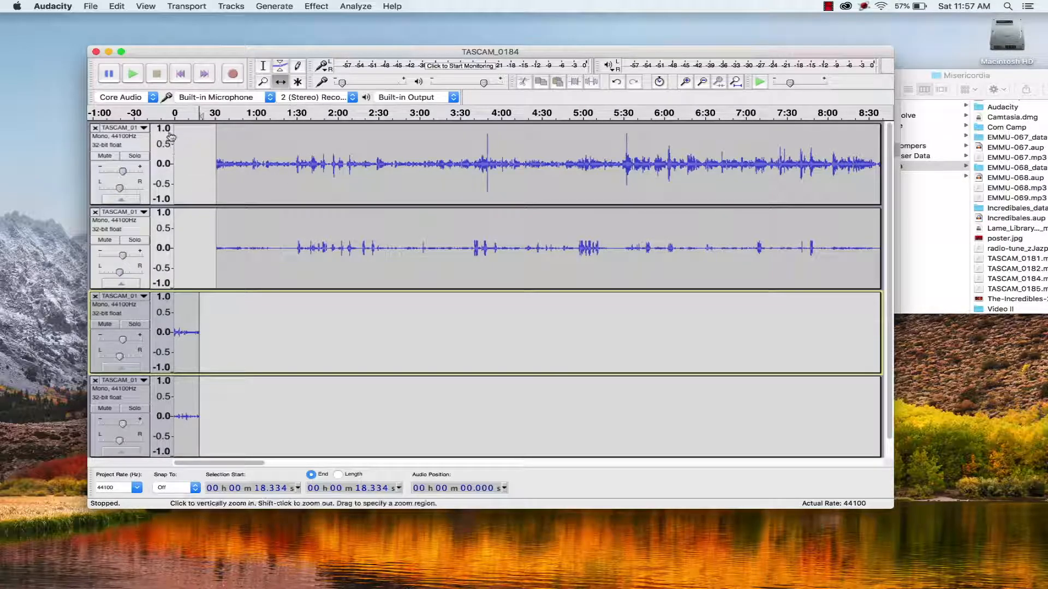
pyautogui.click(231, 112)
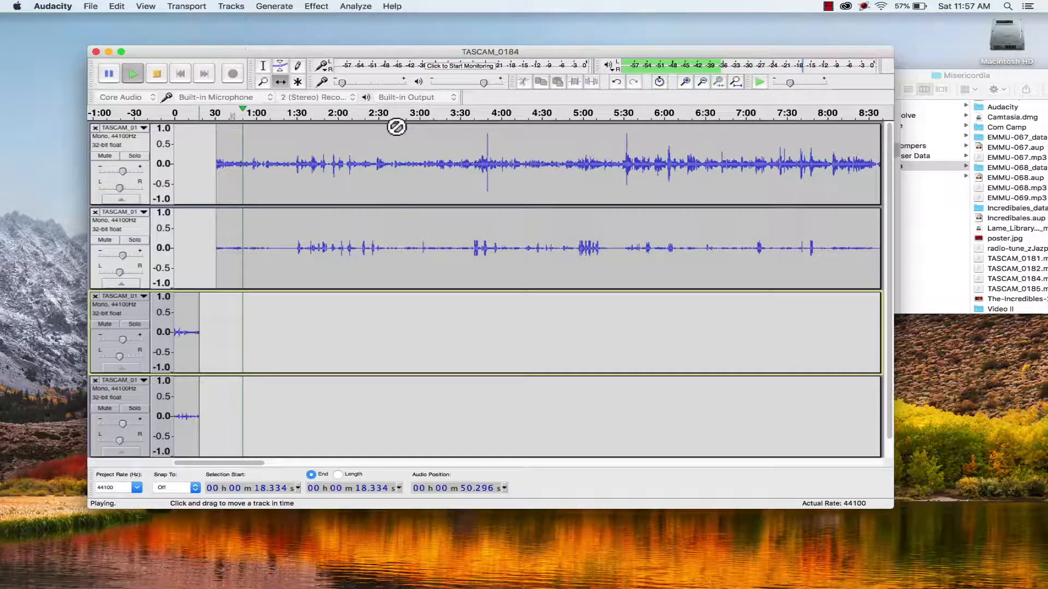
pyautogui.press('space')
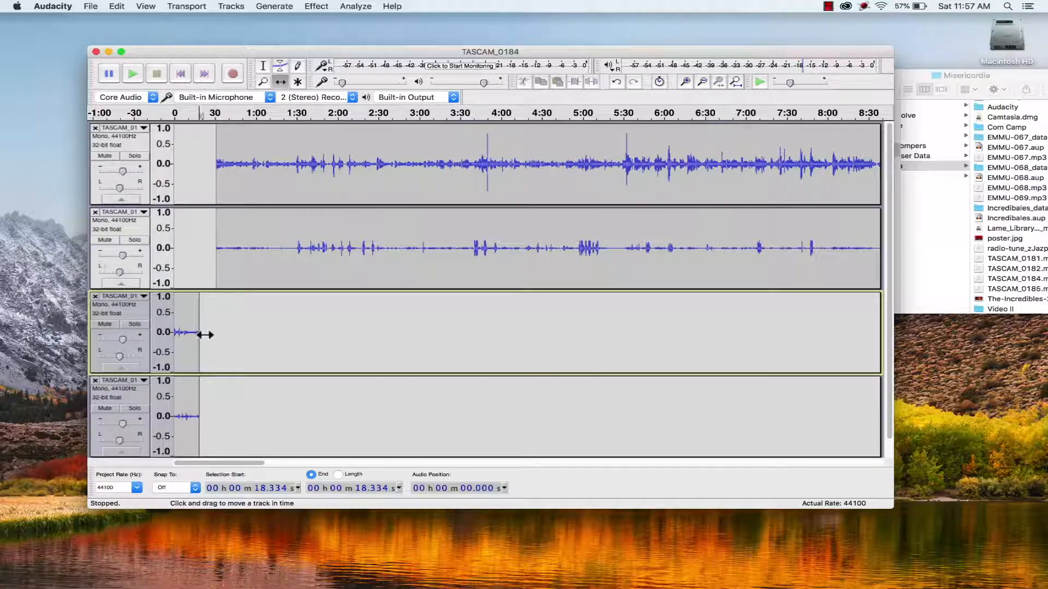
# Reduce the display height of all four mono tracks to free up space below them
pyautogui.moveTo(189, 291); pyautogui.dragTo(191, 177)
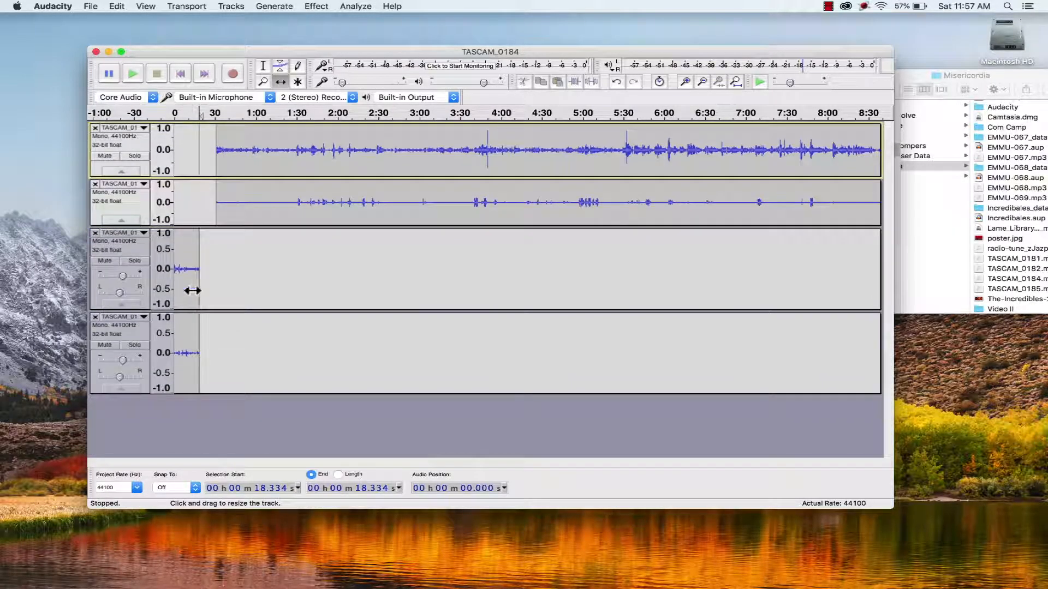
pyautogui.moveTo(193, 313); pyautogui.dragTo(222, 270)
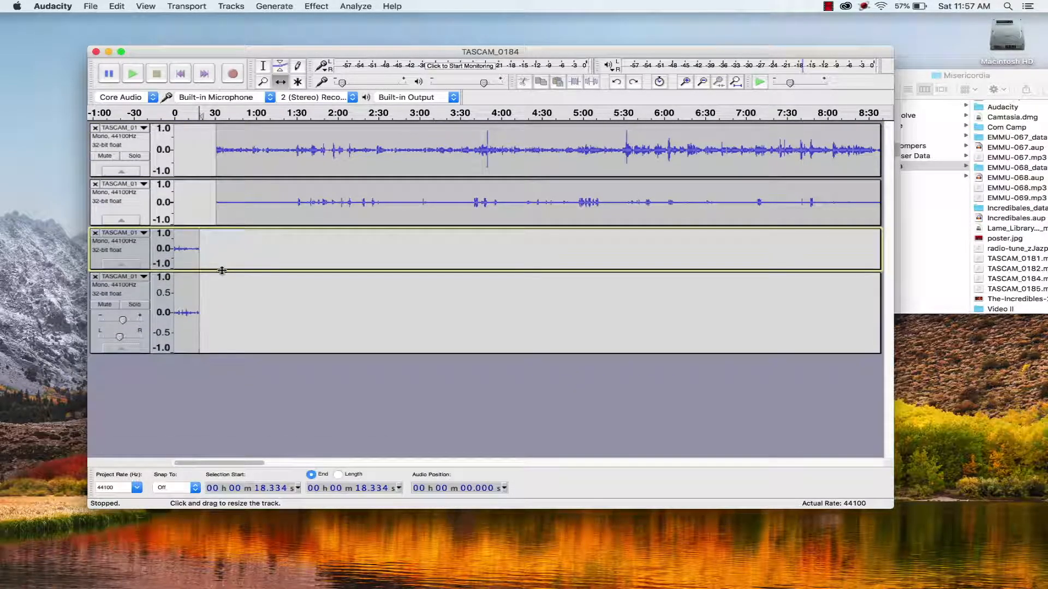
pyautogui.moveTo(223, 339); pyautogui.dragTo(222, 328)
# Import the audio file radio-tune_zJazpKVd.mp3 into the project
pyautogui.click(91, 7)
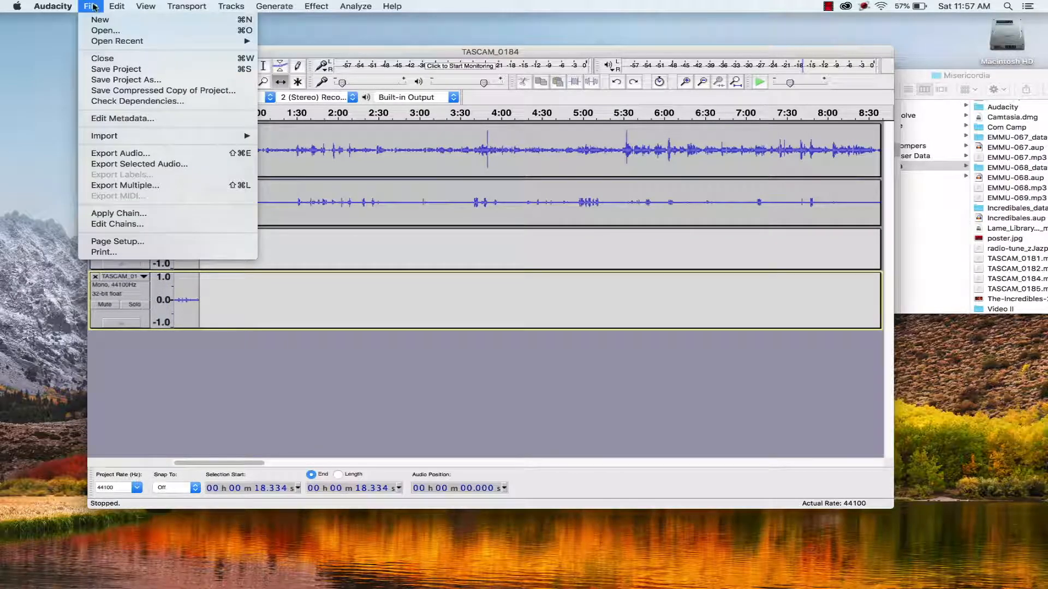
pyautogui.moveTo(164, 136)
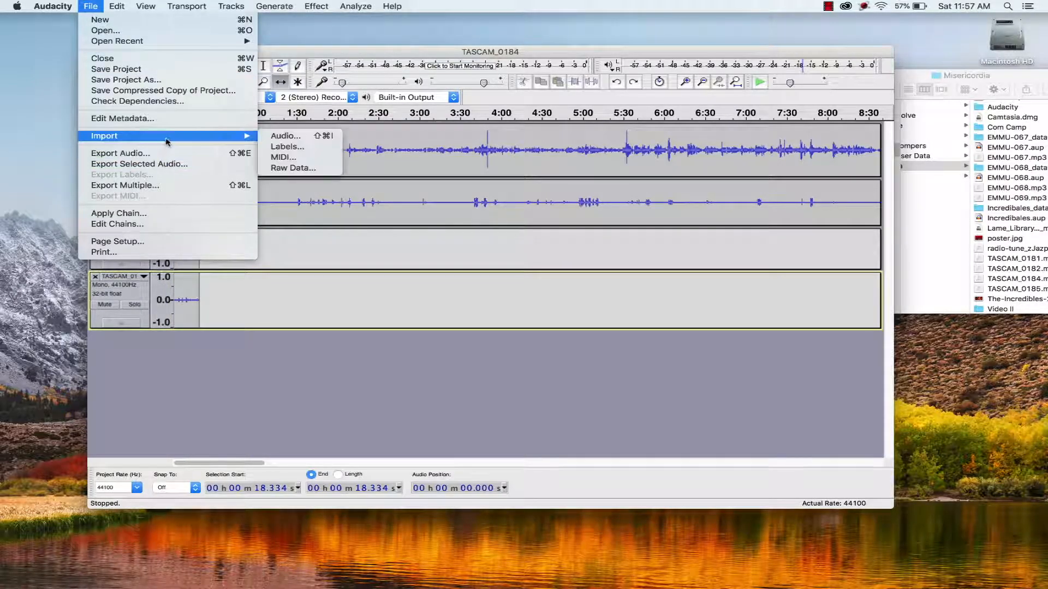
pyautogui.click(268, 136)
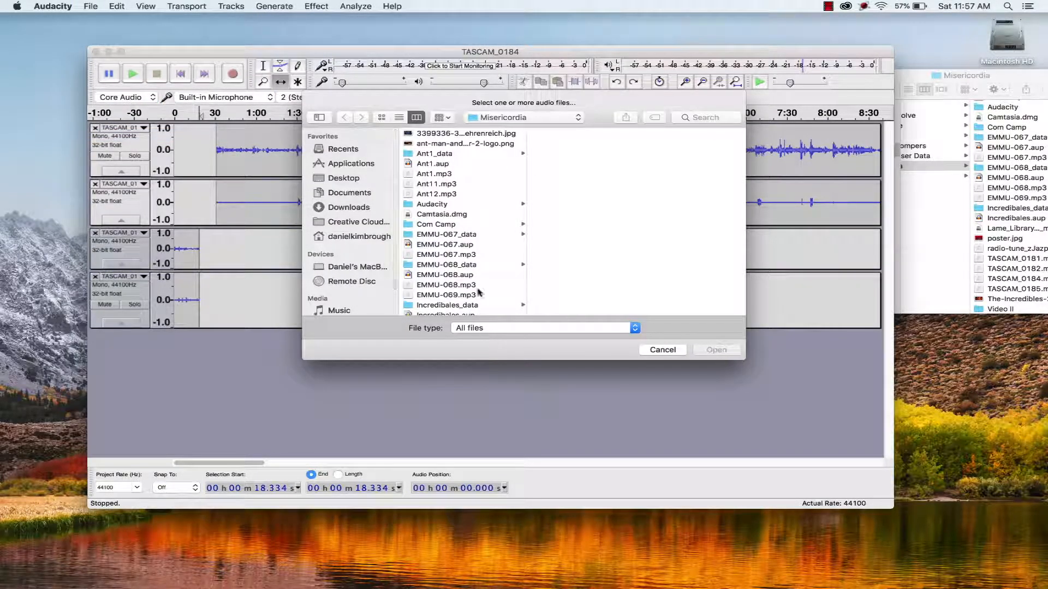
pyautogui.scroll(-5, 479, 281)
pyautogui.click(470, 272)
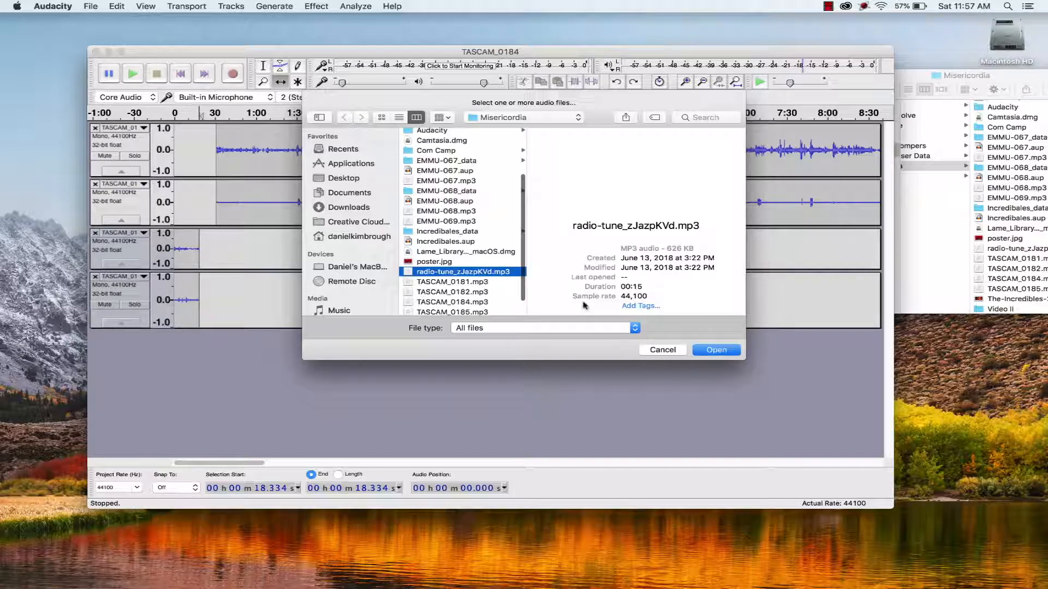
pyautogui.click(715, 349)
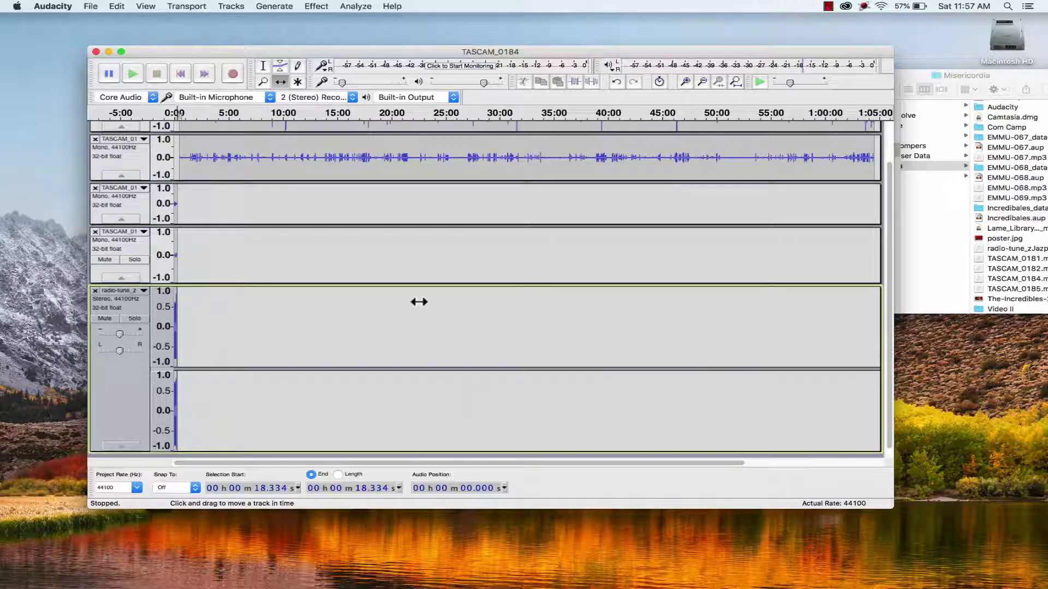
# Shift the radio-tune clip to start at about 18 seconds and play the transition from about 15 seconds
pyautogui.click(685, 83)
pyautogui.click(685, 82)
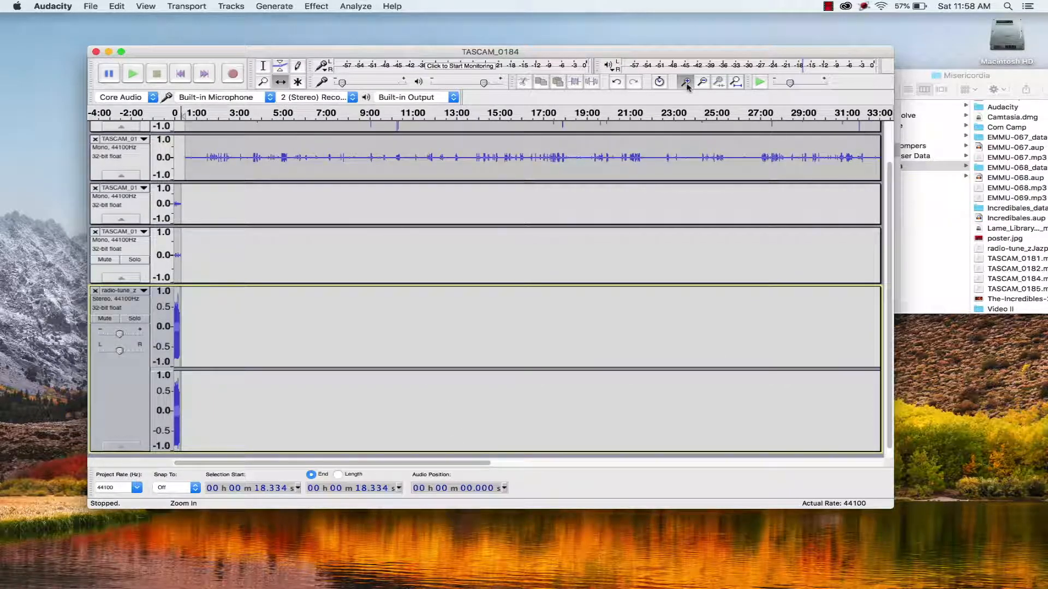
pyautogui.click(686, 83)
pyautogui.click(685, 83)
pyautogui.click(685, 82)
pyautogui.click(686, 82)
pyautogui.click(685, 82)
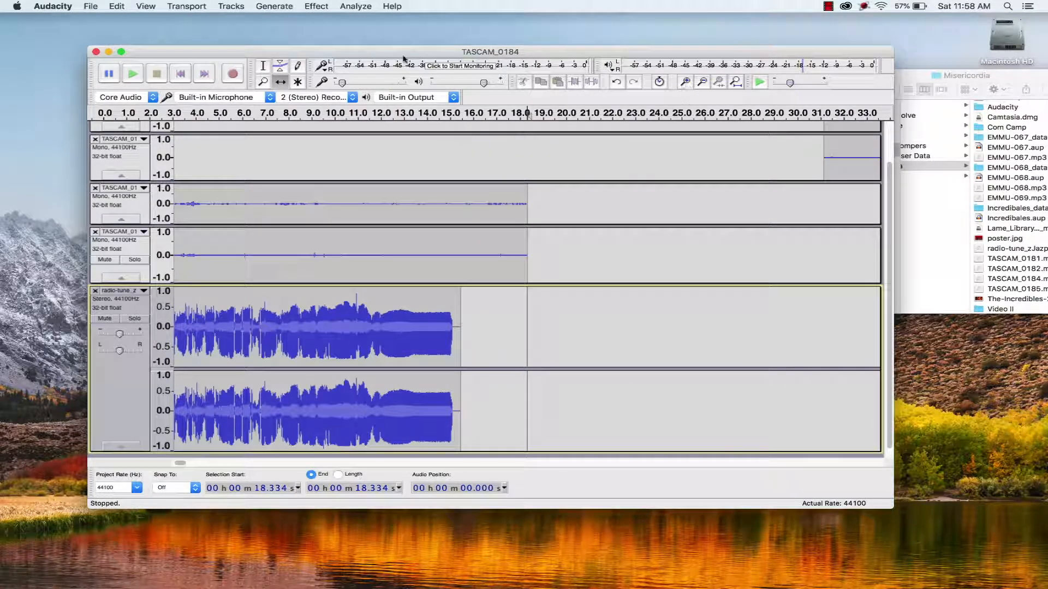
pyautogui.click(280, 82)
pyautogui.moveTo(208, 297); pyautogui.dragTo(627, 308)
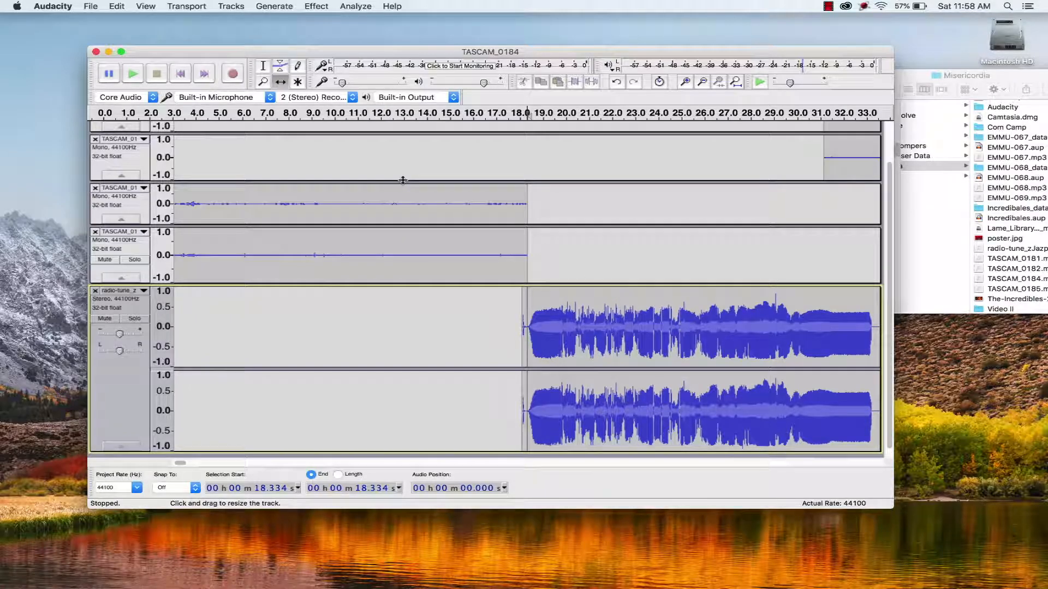
pyautogui.click(459, 113)
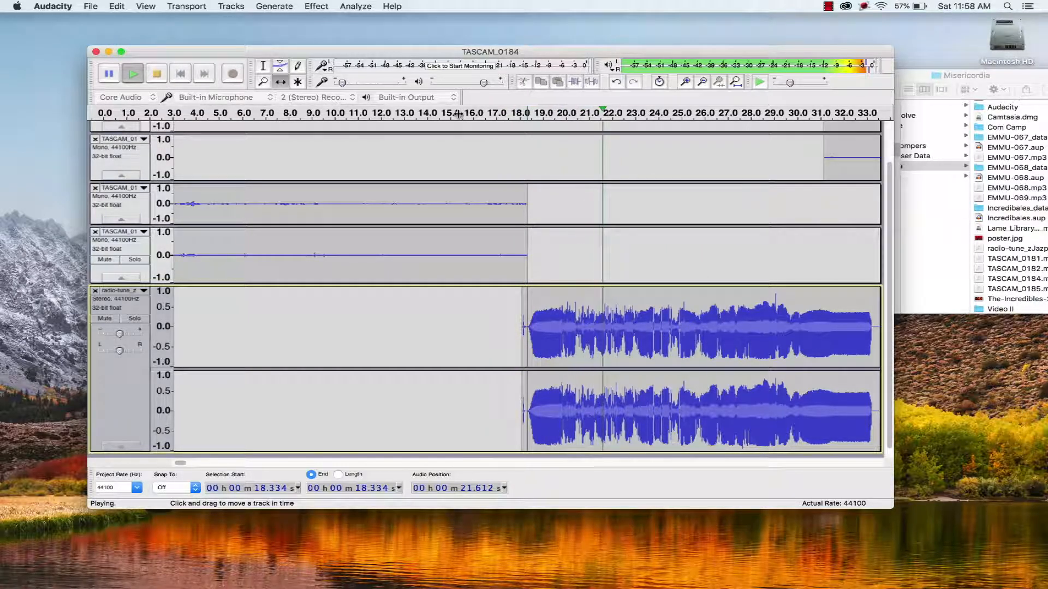
pyautogui.press('space')
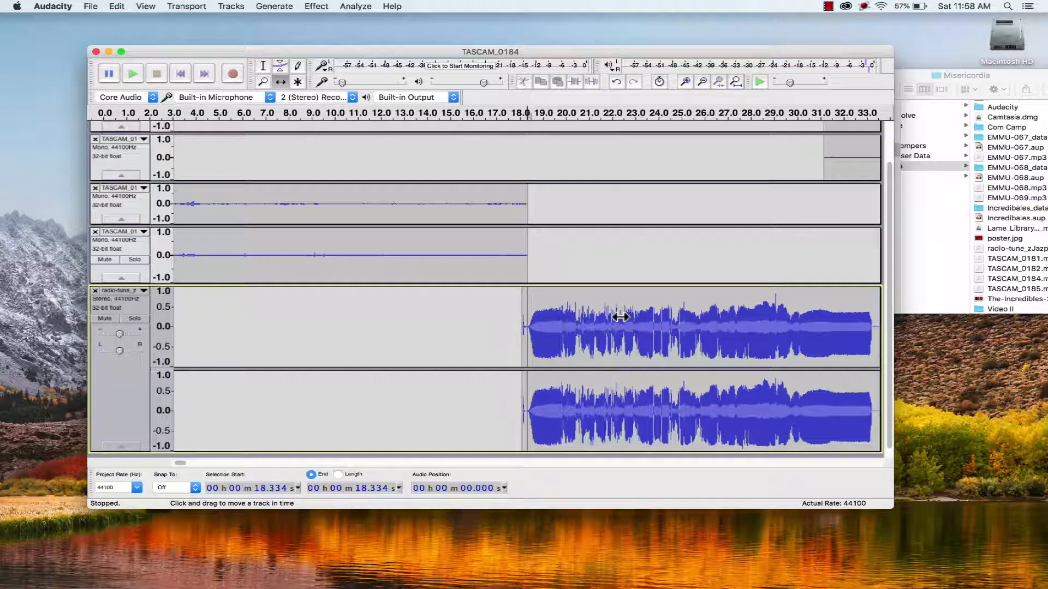
# Delete the radio-tune audio from 22.975 seconds through the end of its clip
pyautogui.click(263, 66)
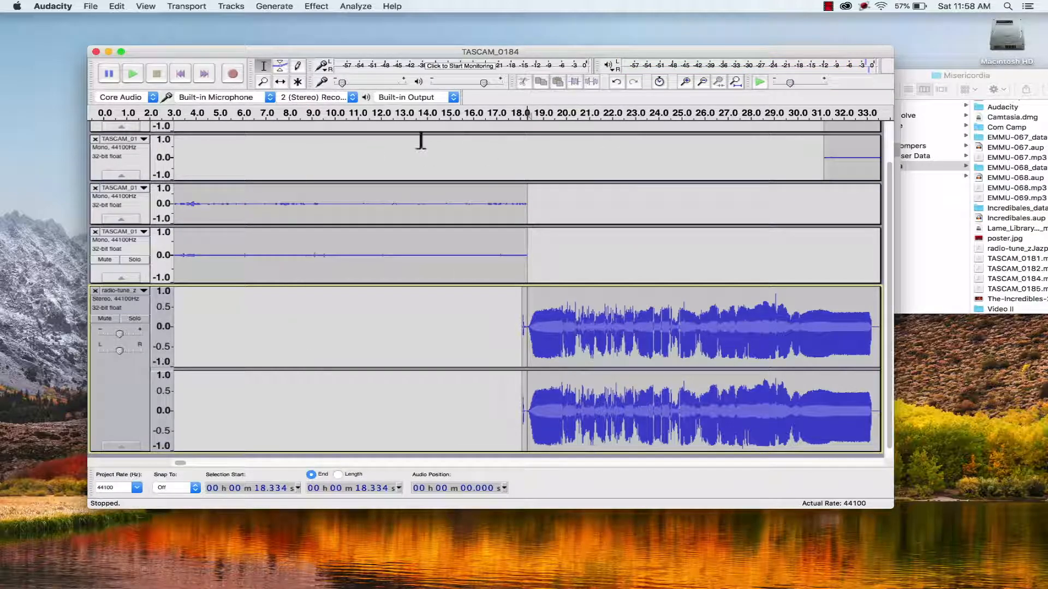
pyautogui.click(634, 293)
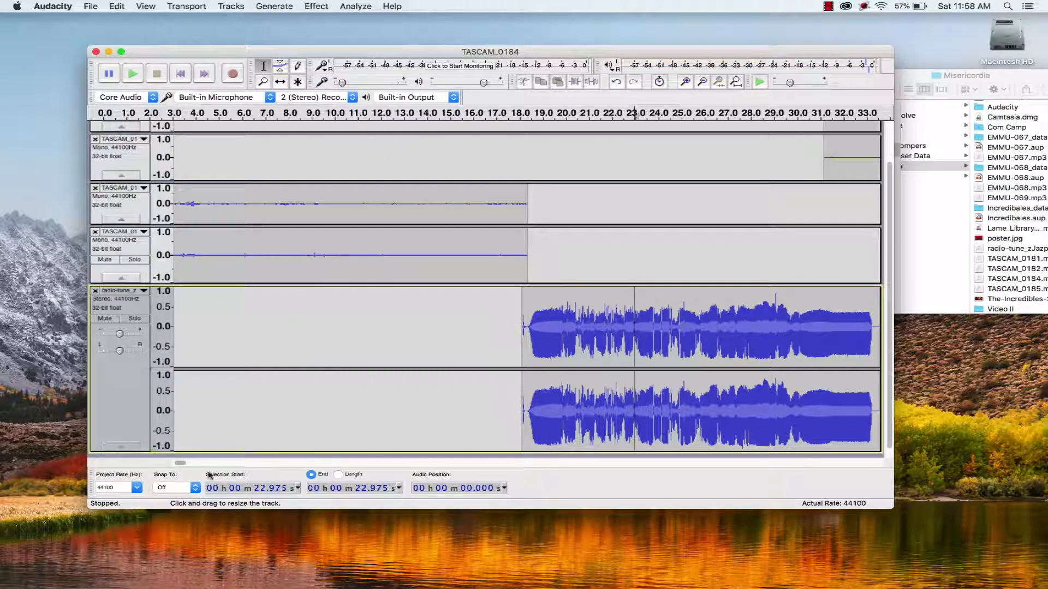
pyautogui.click(702, 81)
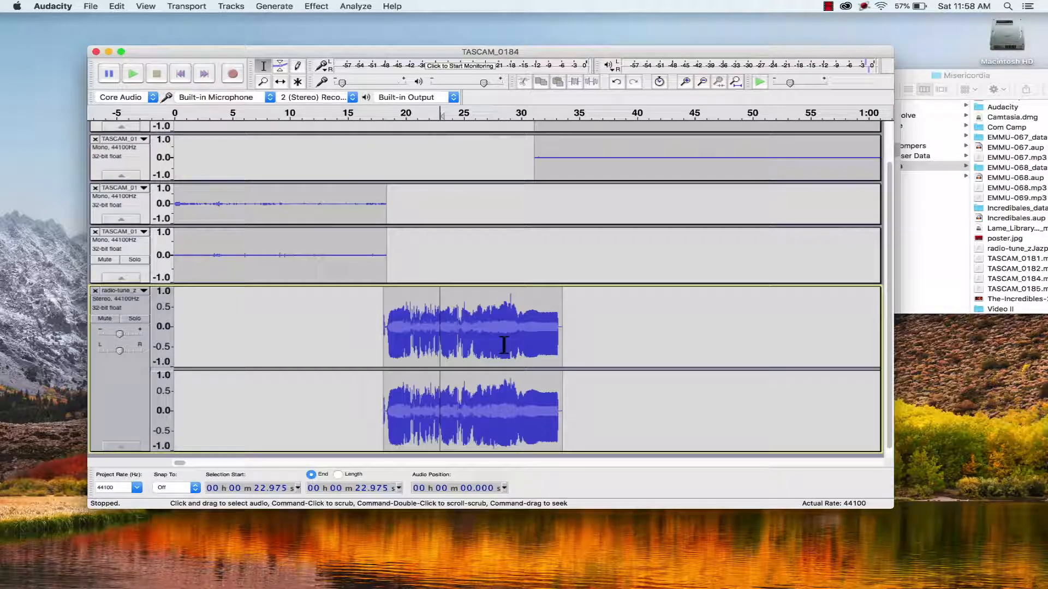
pyautogui.moveTo(437, 299); pyautogui.dragTo(647, 318)
pyautogui.press('Delete')
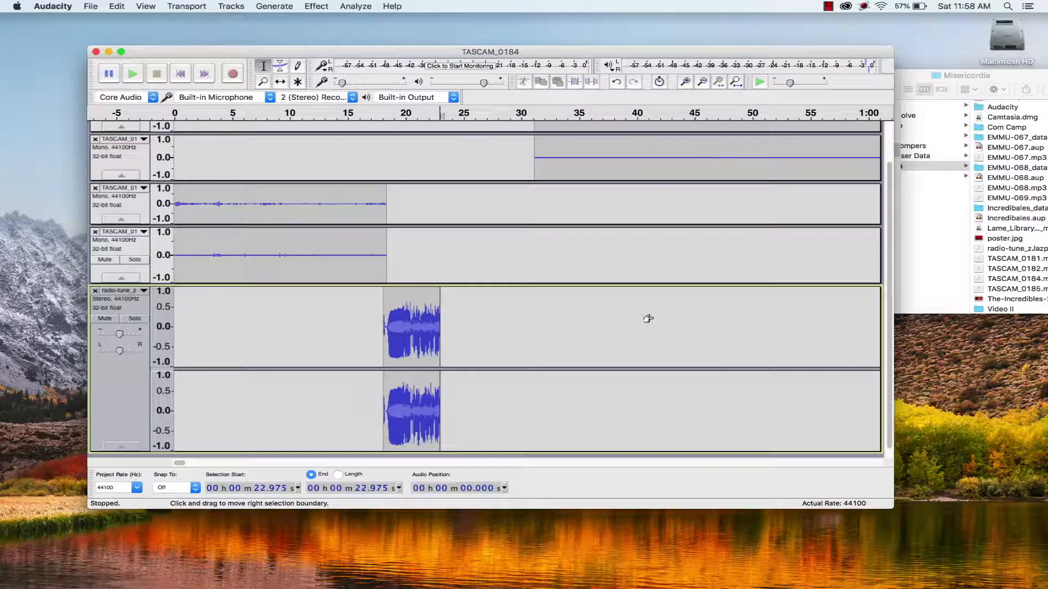
# Try to shift the two main mono clips earlier one at a time, to the radio-tune clip's end at about 23 seconds
pyautogui.click(280, 81)
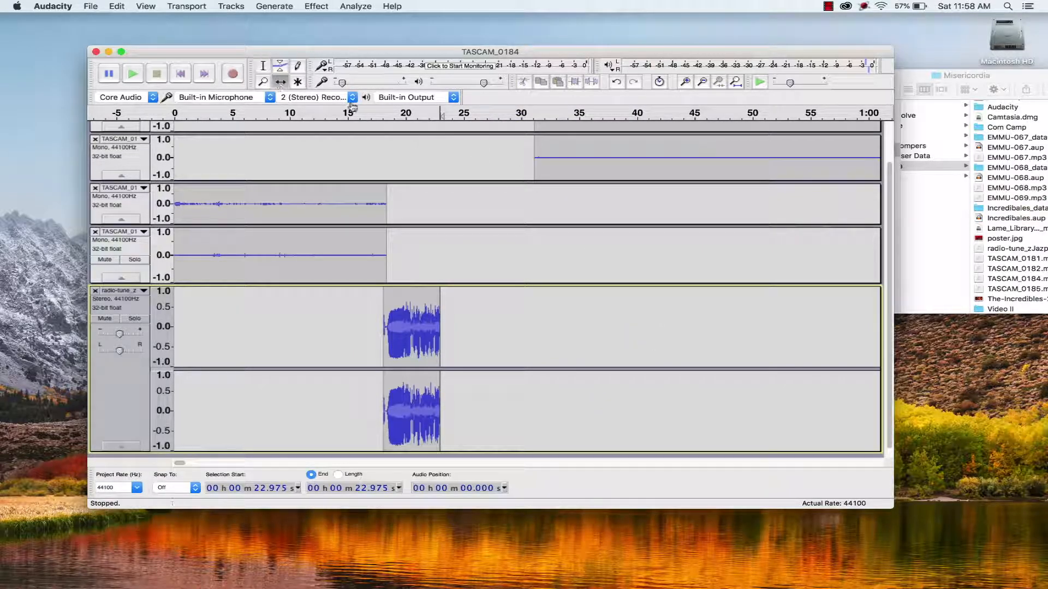
pyautogui.moveTo(545, 172); pyautogui.dragTo(462, 173)
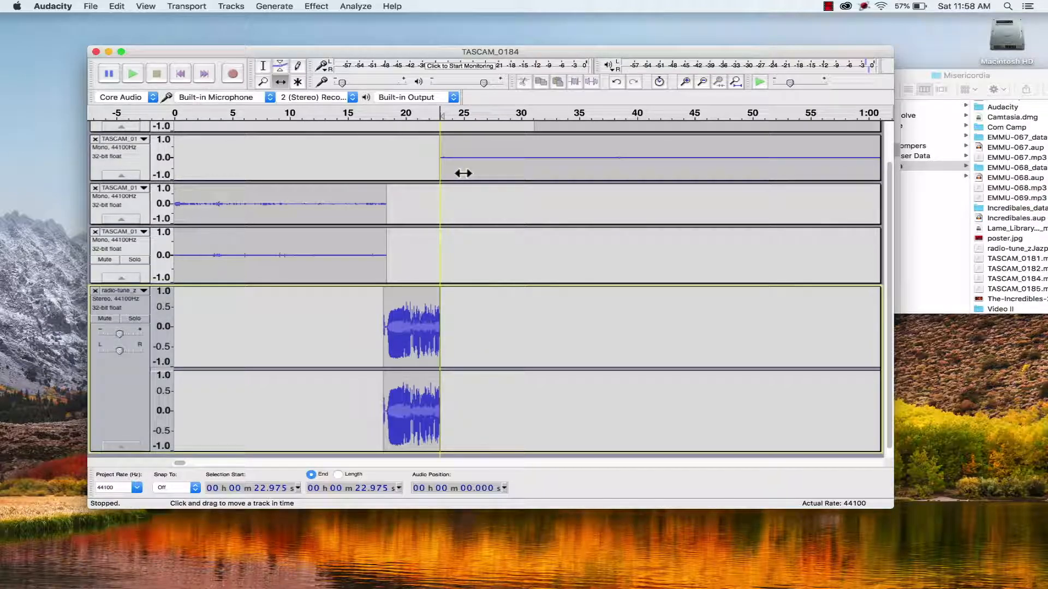
pyautogui.scroll(2, 463, 171)
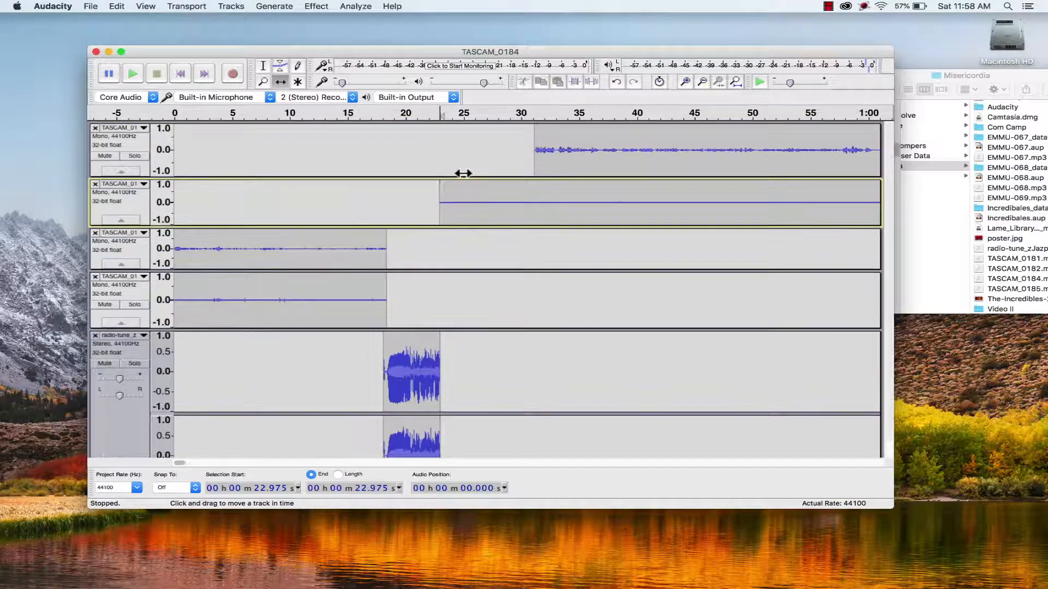
pyautogui.moveTo(553, 169); pyautogui.dragTo(461, 165)
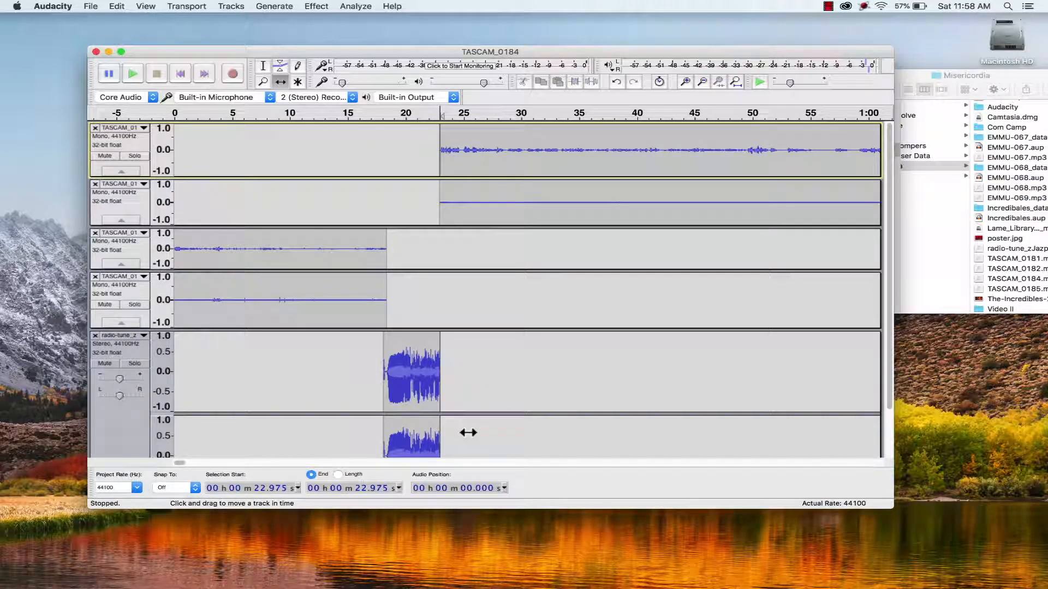
# Undo the clip moves and the radio-tune trim, and delete the restored selection from 22.975 seconds again
pyautogui.hotkey('ctrl', 'z')
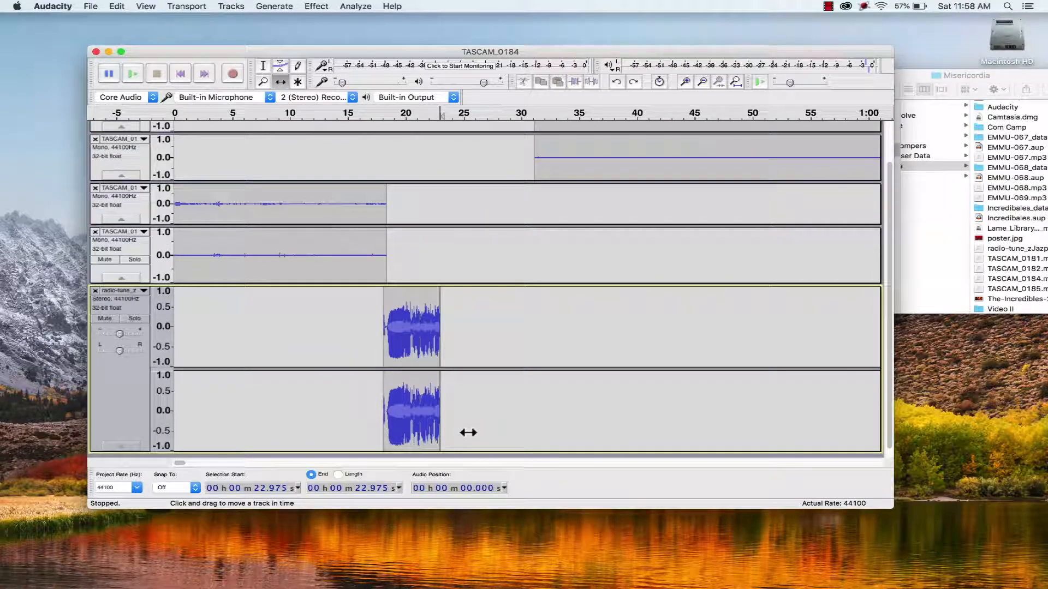
pyautogui.press('super+z')
pyautogui.scroll(3, 562, 366)
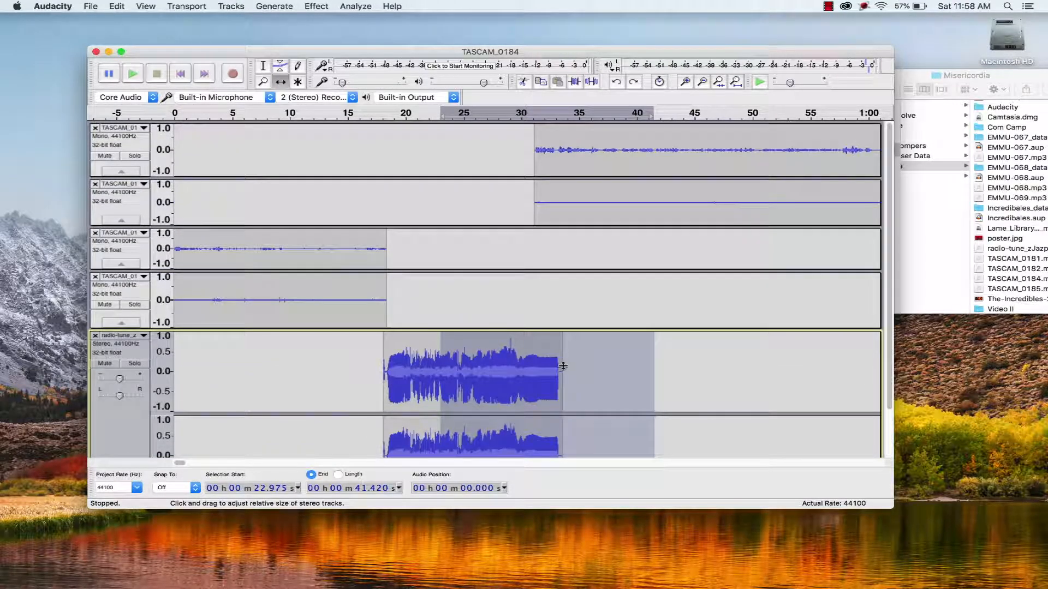
pyautogui.scroll(-2, 565, 365)
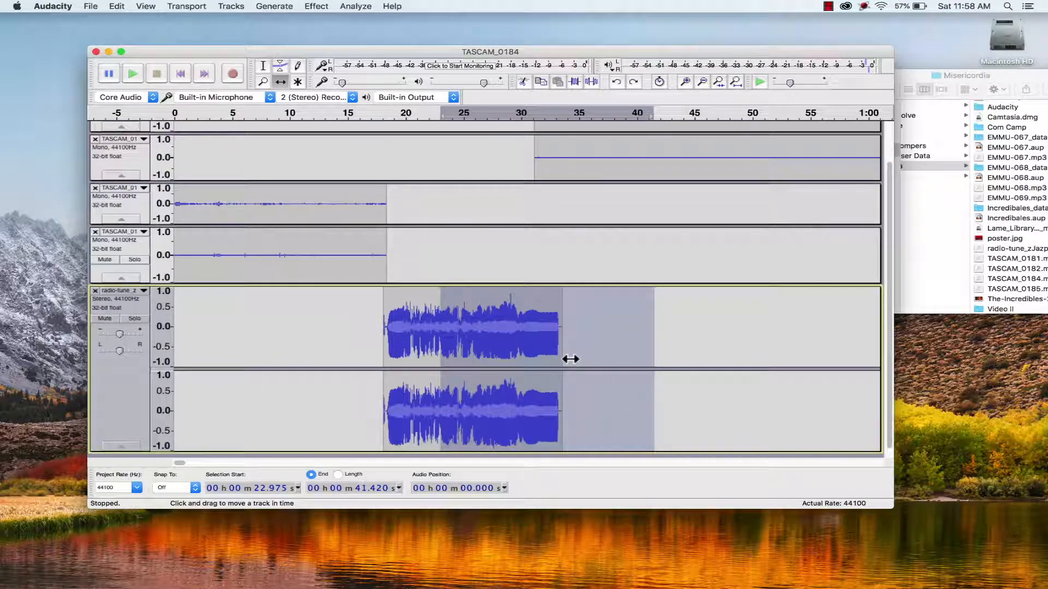
pyautogui.press('Delete')
pyautogui.scroll(2, 570, 359)
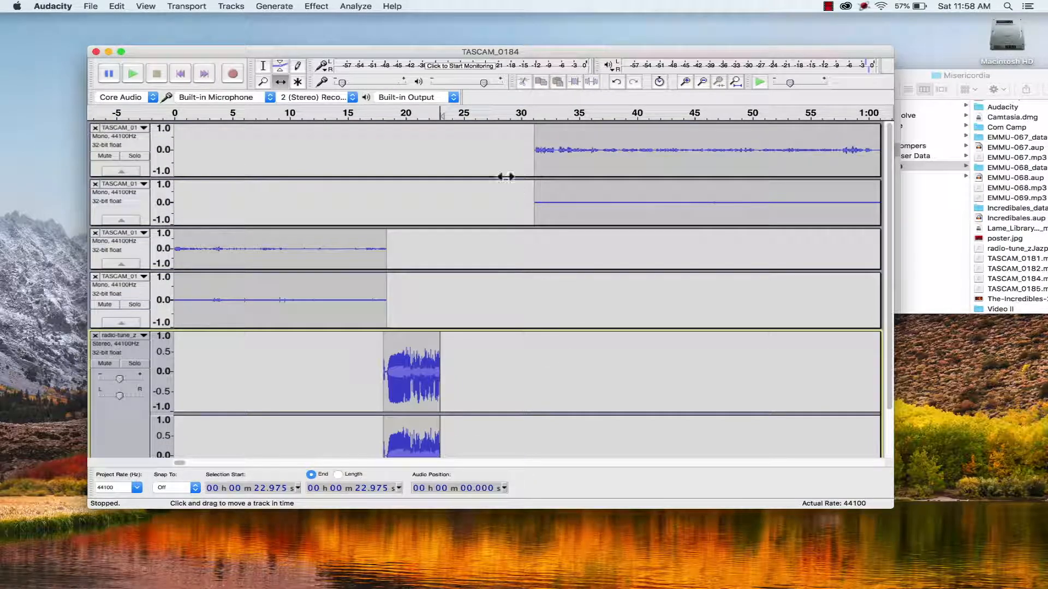
# Select across both main mono tracks and shift their clips earlier together to start at about 22.7 seconds, slightly overlapping the radio tune
pyautogui.click(263, 66)
pyautogui.moveTo(509, 138); pyautogui.dragTo(639, 207)
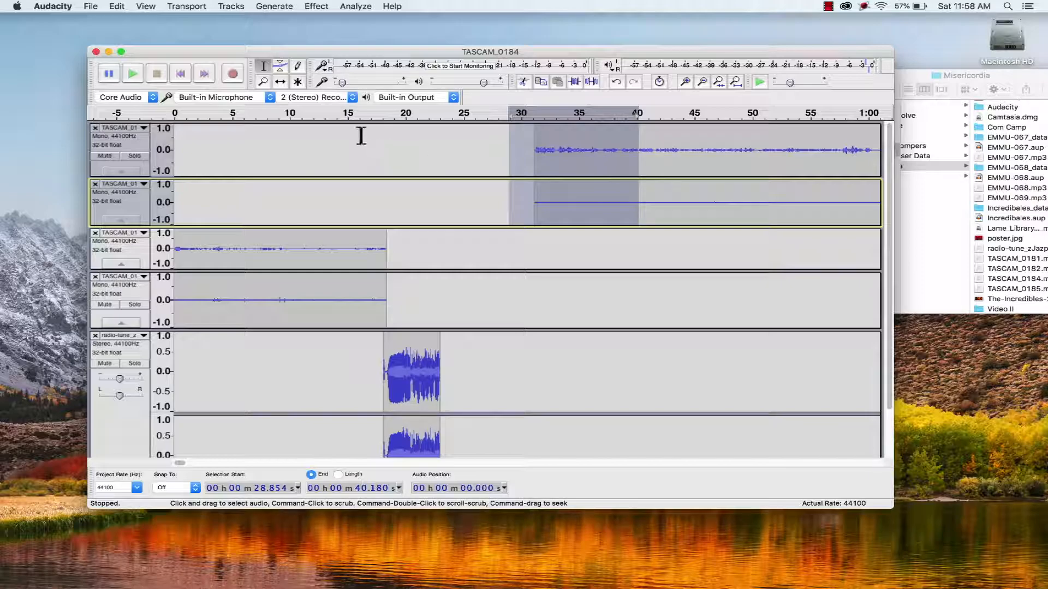
pyautogui.click(280, 81)
pyautogui.moveTo(566, 173); pyautogui.dragTo(474, 178)
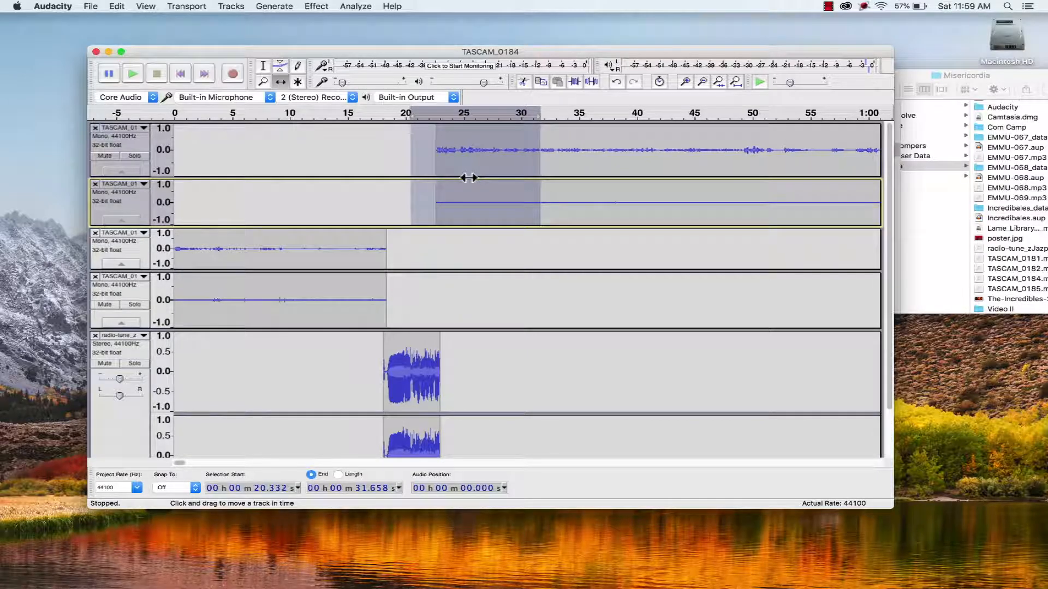
pyautogui.moveTo(471, 178); pyautogui.dragTo(467, 177)
pyautogui.click(515, 305)
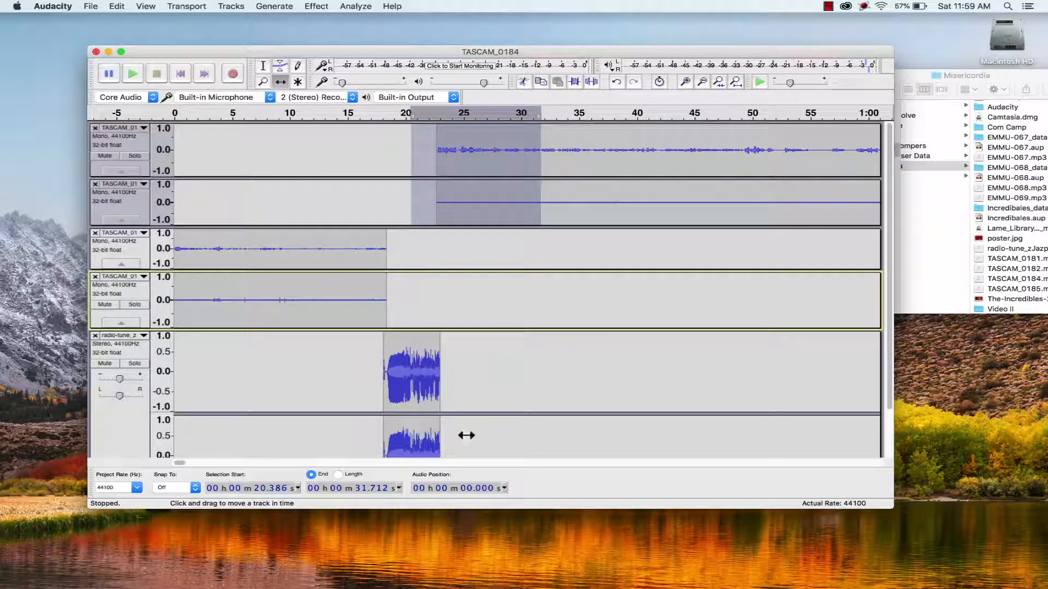
# Add an envelope point to the radio-tune clip at about 20.5 seconds and lower the envelope near its end to create a fade-out
pyautogui.scroll(-2, 452, 285)
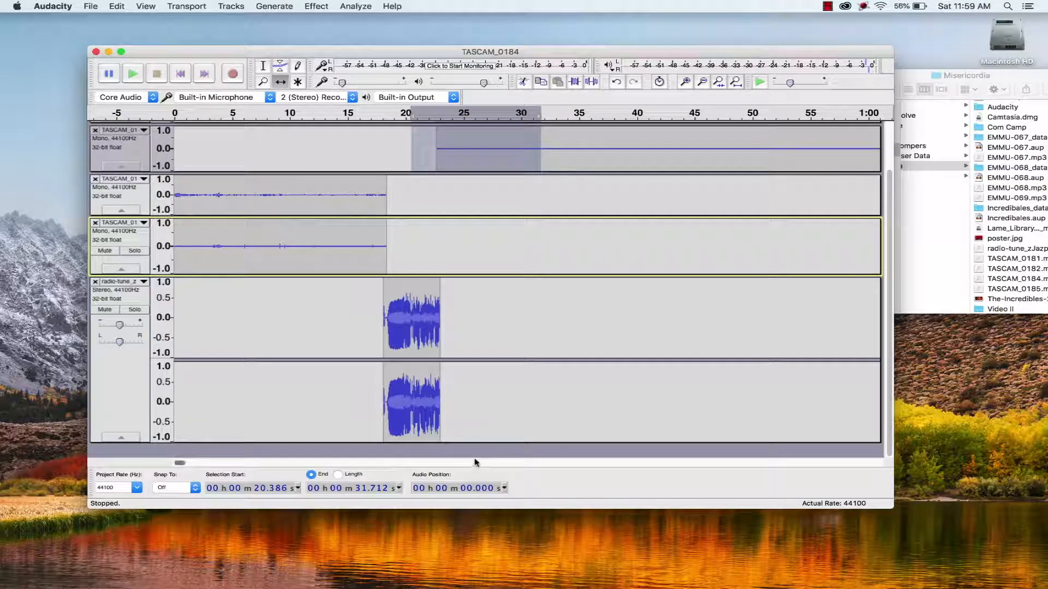
pyautogui.click(280, 68)
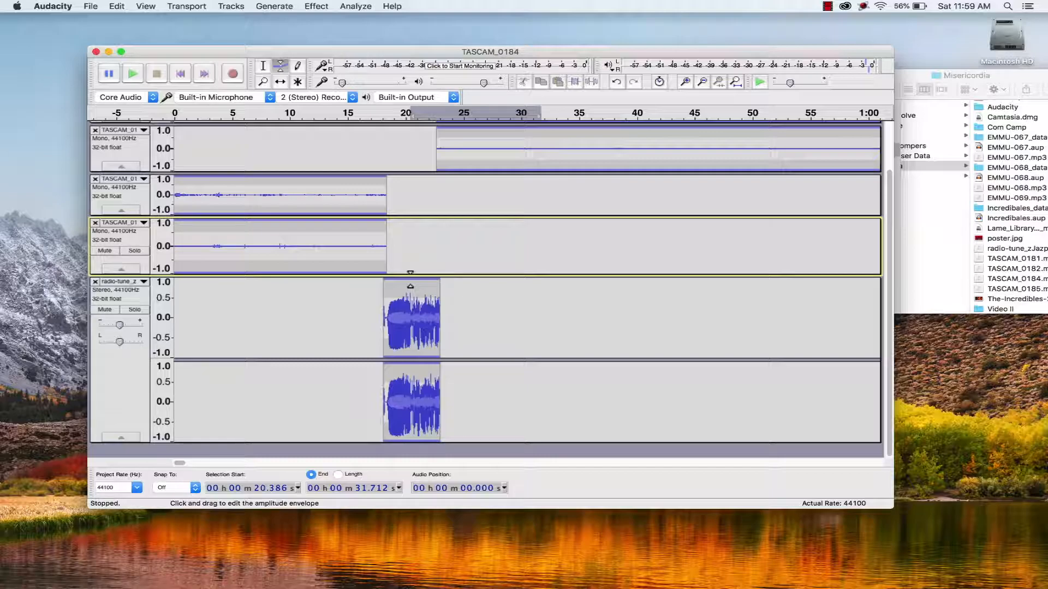
pyautogui.click(411, 280)
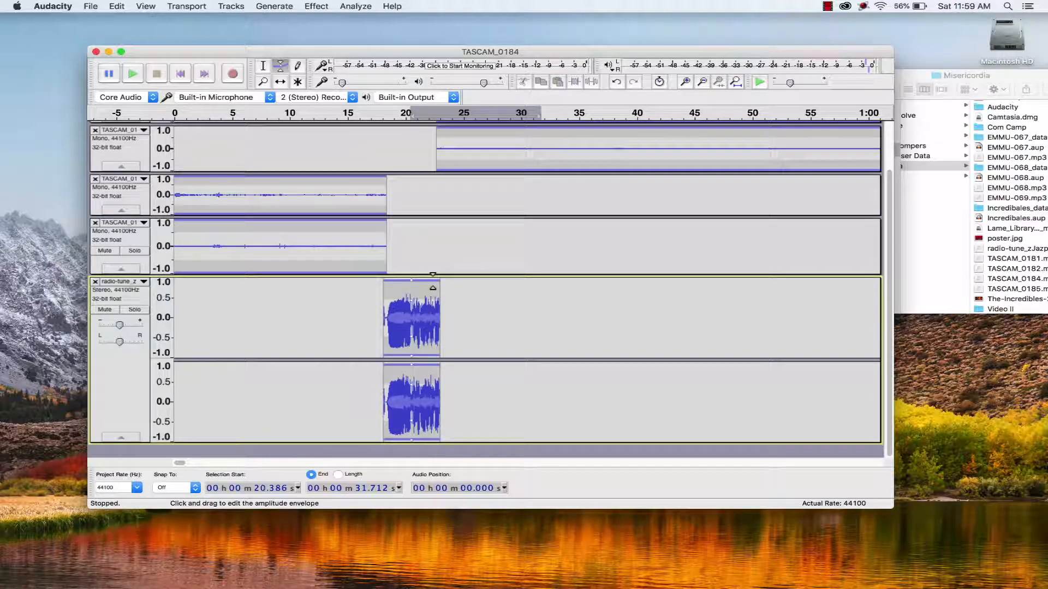
pyautogui.moveTo(433, 280); pyautogui.dragTo(436, 302)
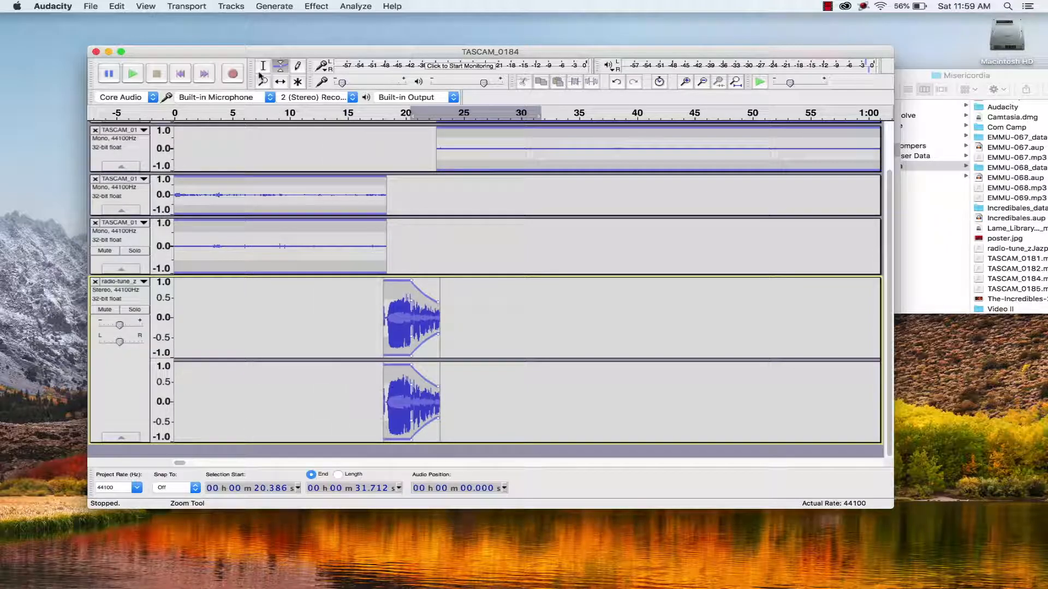
# Play the transition from about 16 seconds to check the radio-tune fade into the main section
pyautogui.press('F1')
pyautogui.click(363, 113)
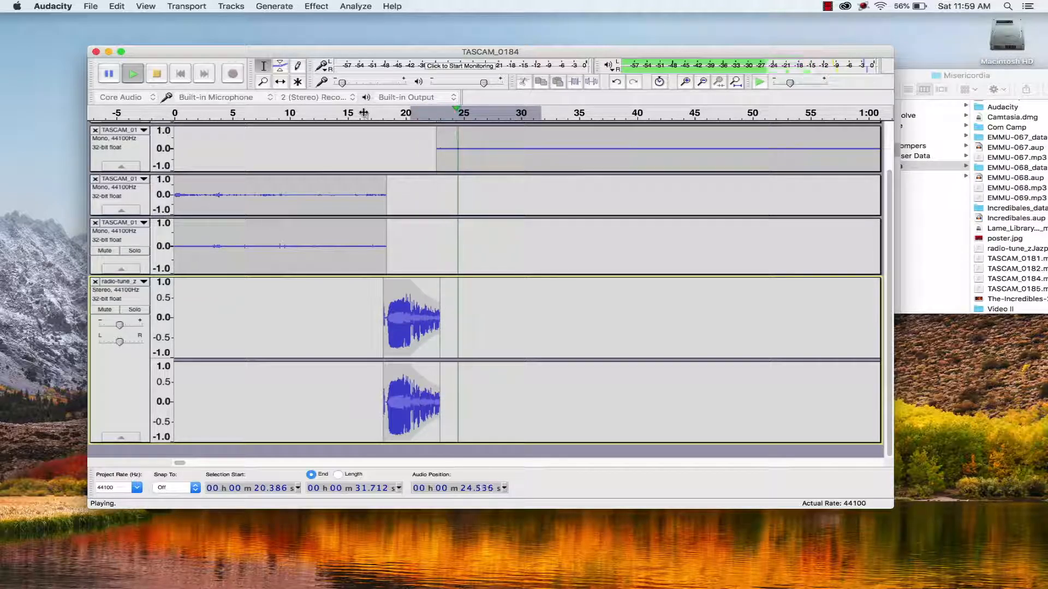
pyautogui.press('space')
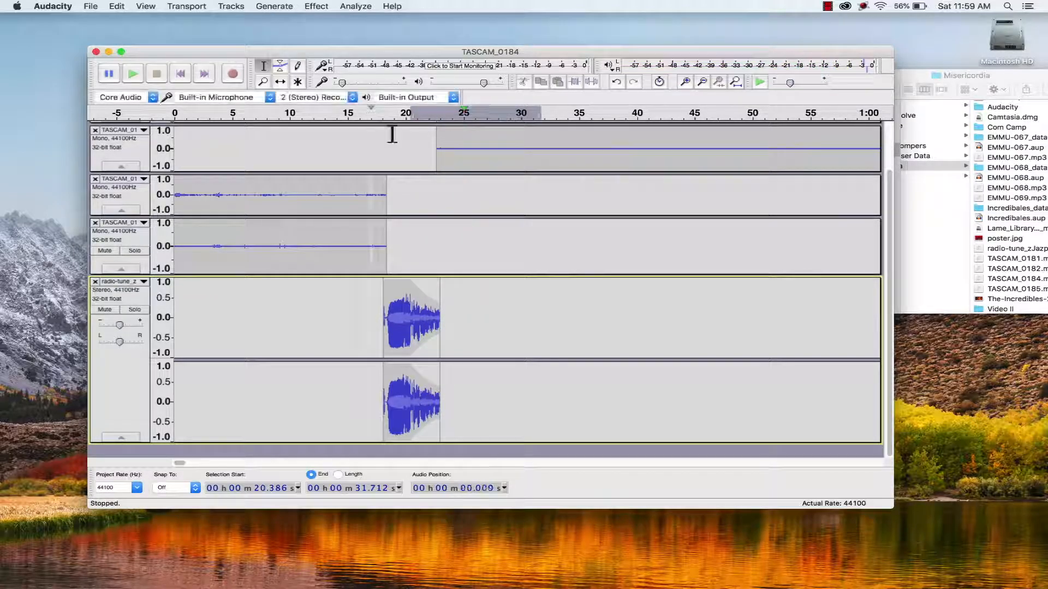
# Lower the envelope further near the end of the radio-tune clip to steepen its fade-out
pyautogui.click(280, 82)
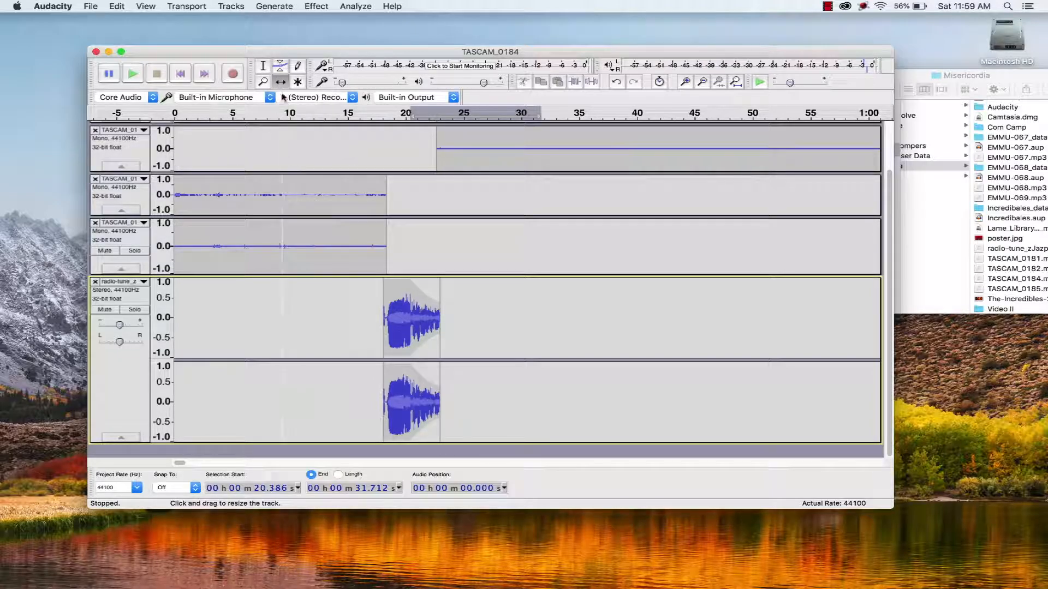
pyautogui.click(280, 65)
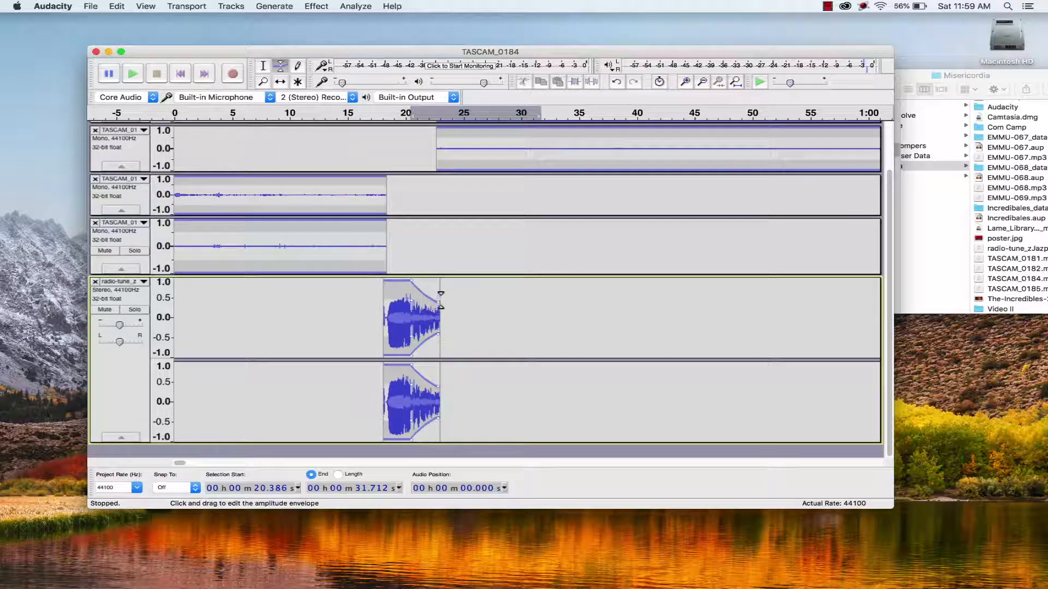
pyautogui.moveTo(437, 302)
pyautogui.mouseDown()
pyautogui.moveTo(424, 302)
pyautogui.moveTo(432, 309)
pyautogui.mouseUp()
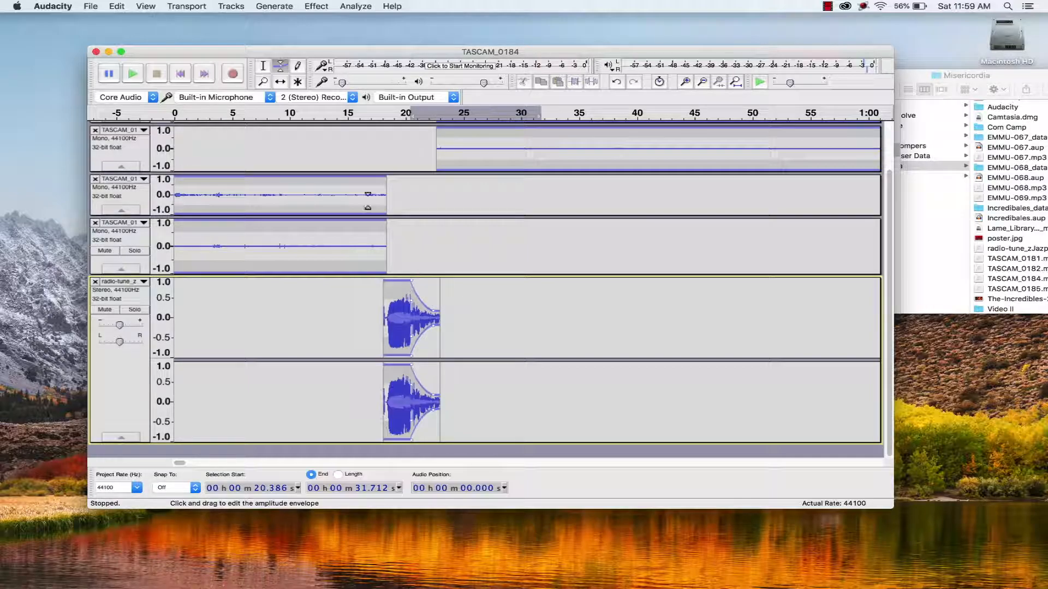
# Select across both main mono tracks, shift their clips together to start at about 21.5 seconds, and play the transition from about 16 seconds
pyautogui.press('F1')
pyautogui.scroll(3, 411, 187)
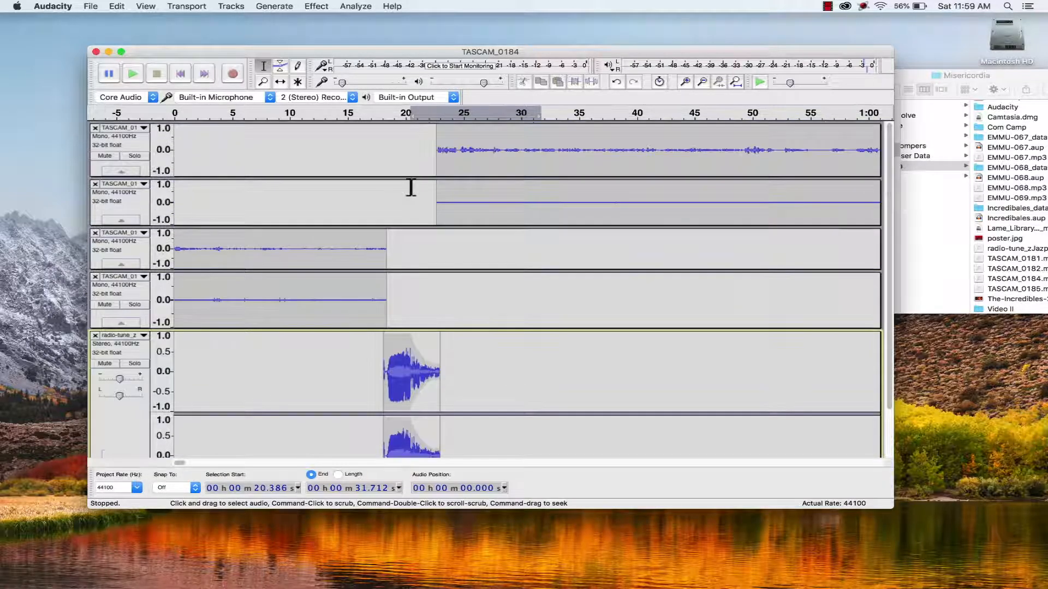
pyautogui.moveTo(422, 153); pyautogui.dragTo(515, 219)
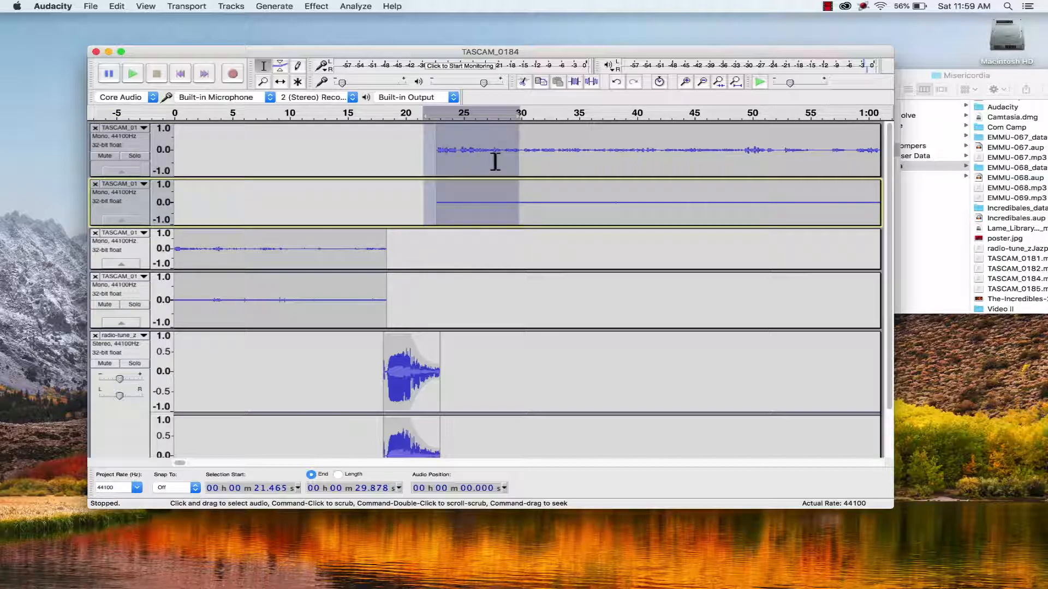
pyautogui.click(281, 83)
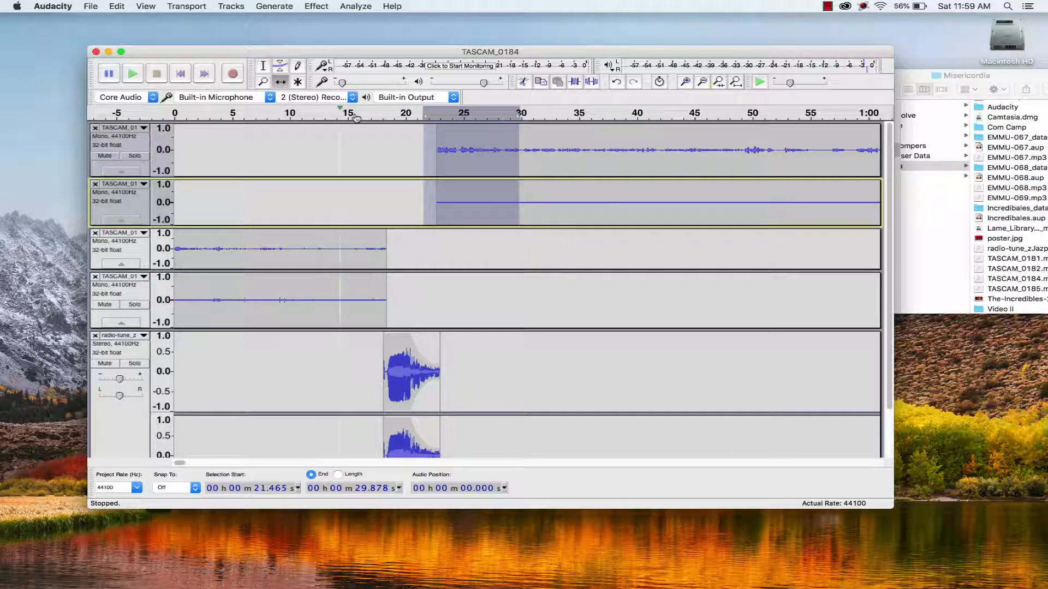
pyautogui.moveTo(499, 166); pyautogui.dragTo(483, 166)
pyautogui.click(358, 111)
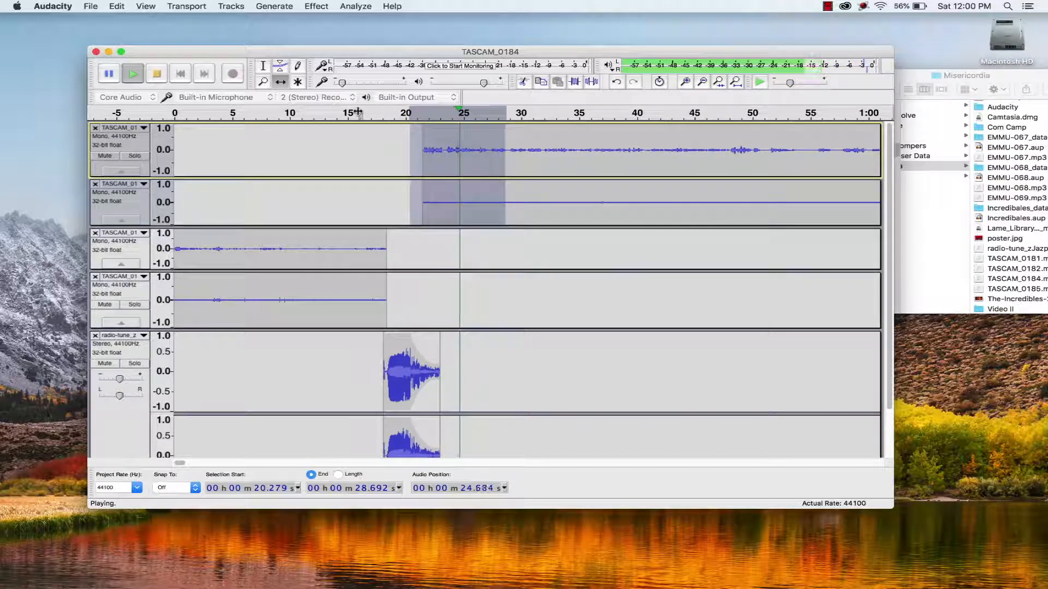
pyautogui.press('space')
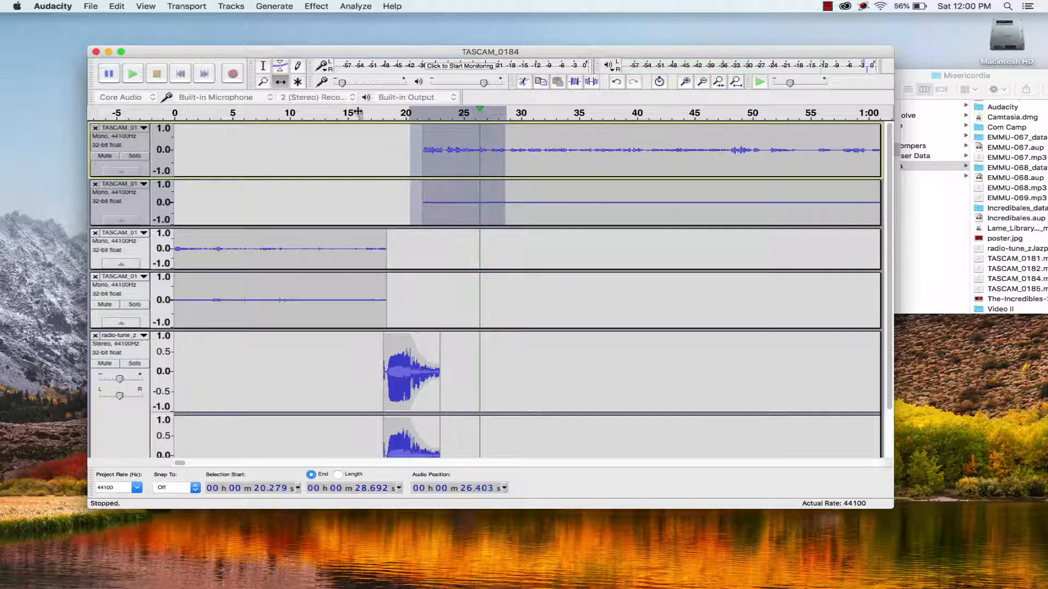
# Lower the radio-tune clip's end envelope to near silence and play the transition from about 18 seconds
pyautogui.click(281, 67)
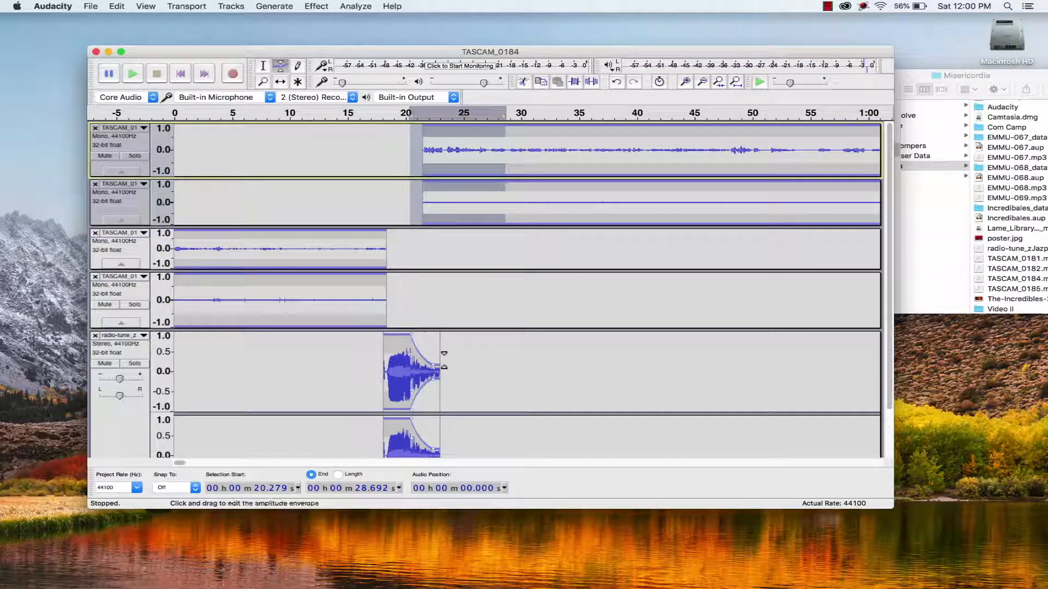
pyautogui.moveTo(433, 366); pyautogui.dragTo(435, 369)
pyautogui.click(385, 115)
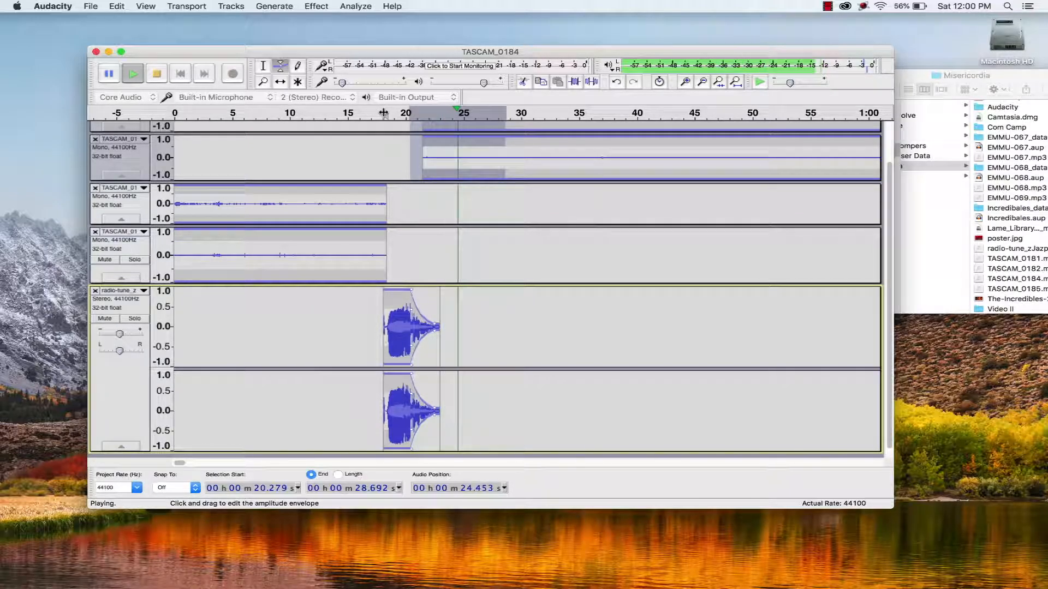
pyautogui.press('space')
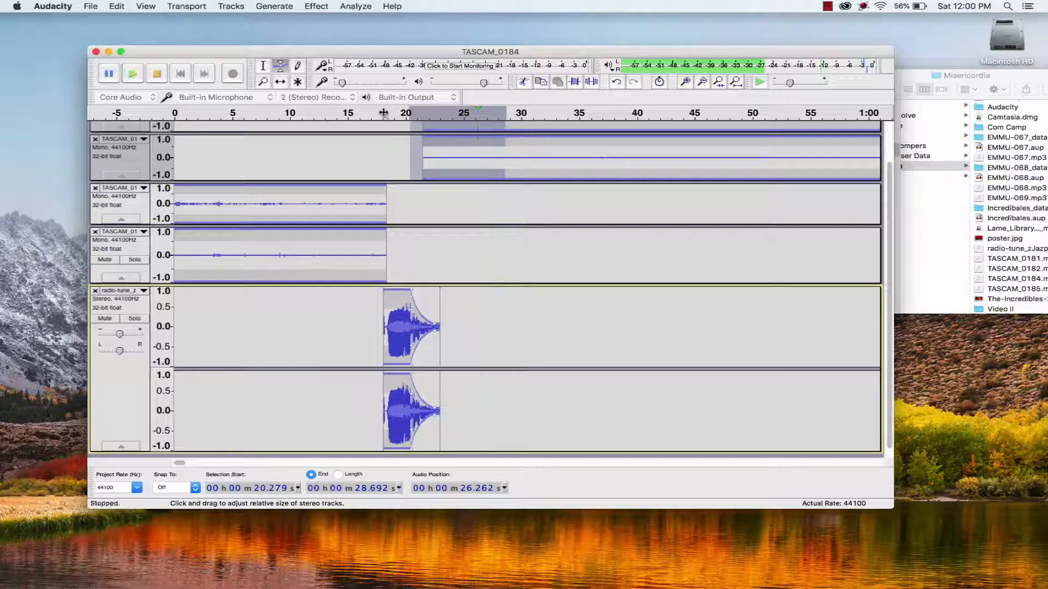
# Export the whole project as the MP3 file 070.mp3 in the Misericordia folder, accepting the stereo mixdown and leaving the metadata as is
pyautogui.click(263, 66)
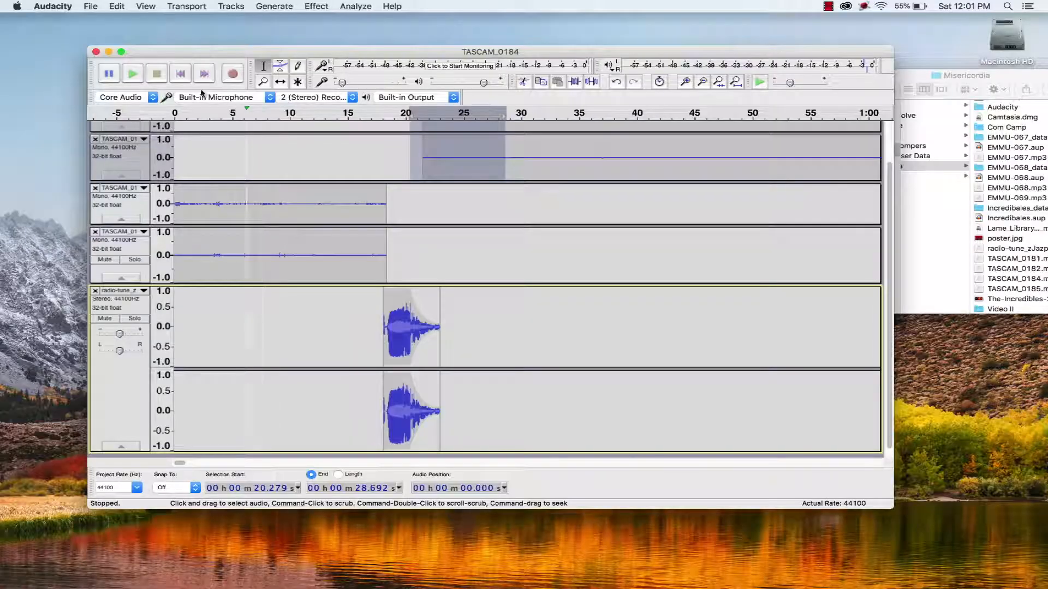
pyautogui.click(90, 6)
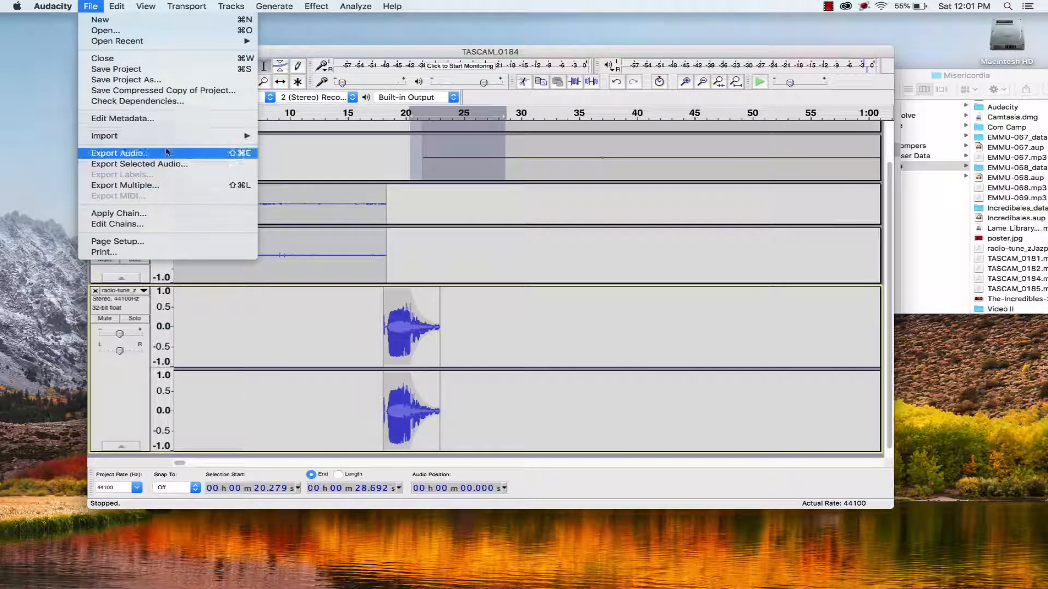
pyautogui.click(120, 153)
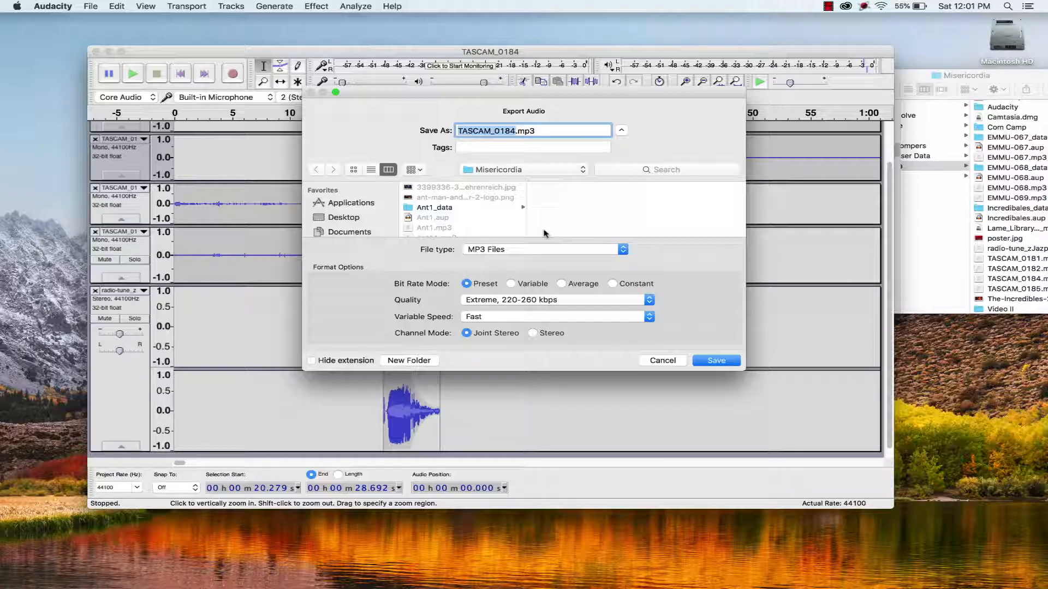
pyautogui.write('070')
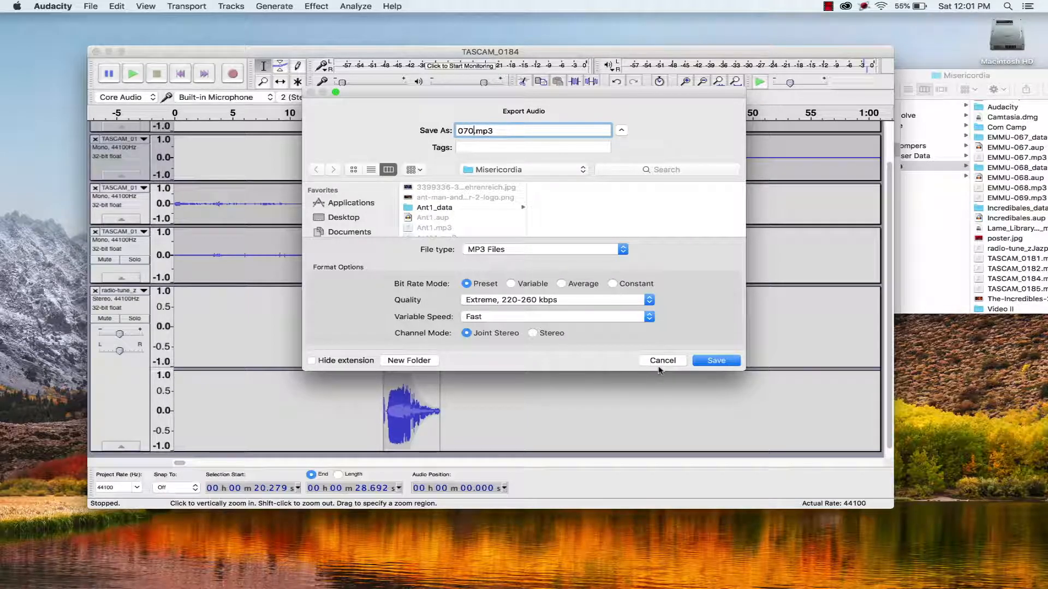
pyautogui.click(704, 360)
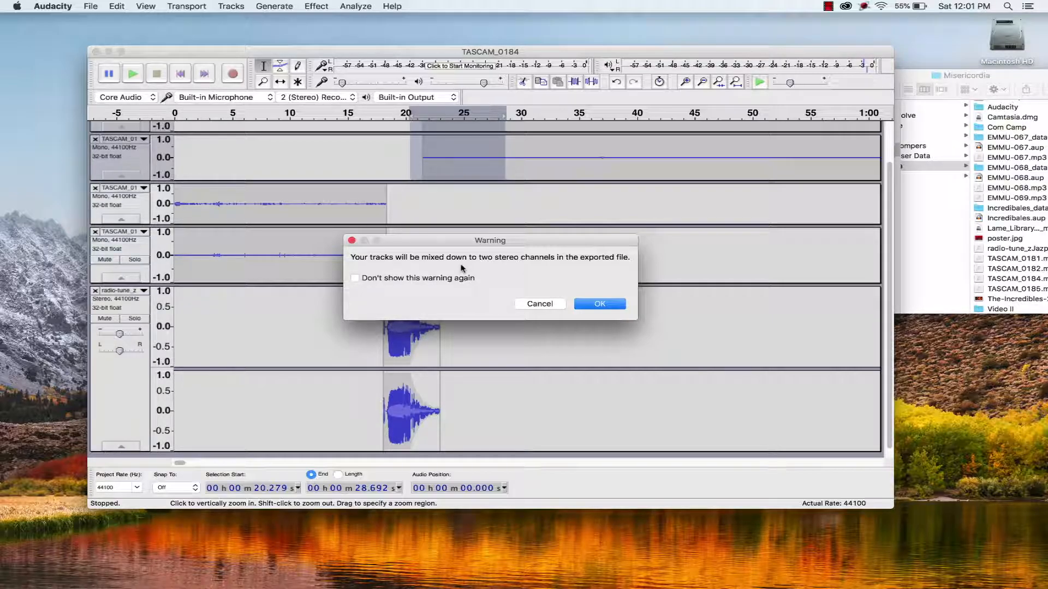
pyautogui.click(593, 302)
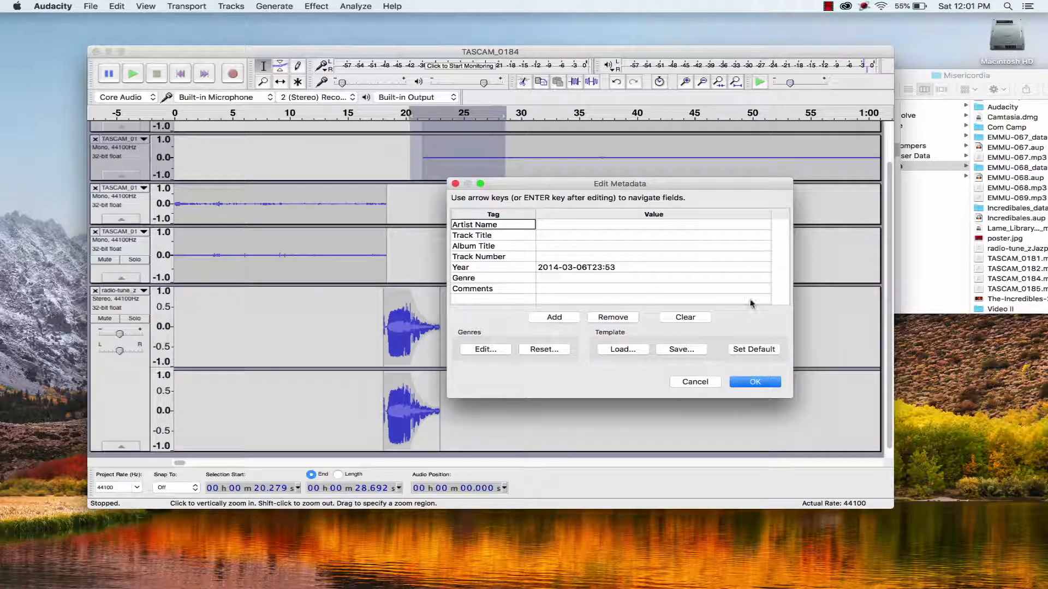
pyautogui.click(759, 381)
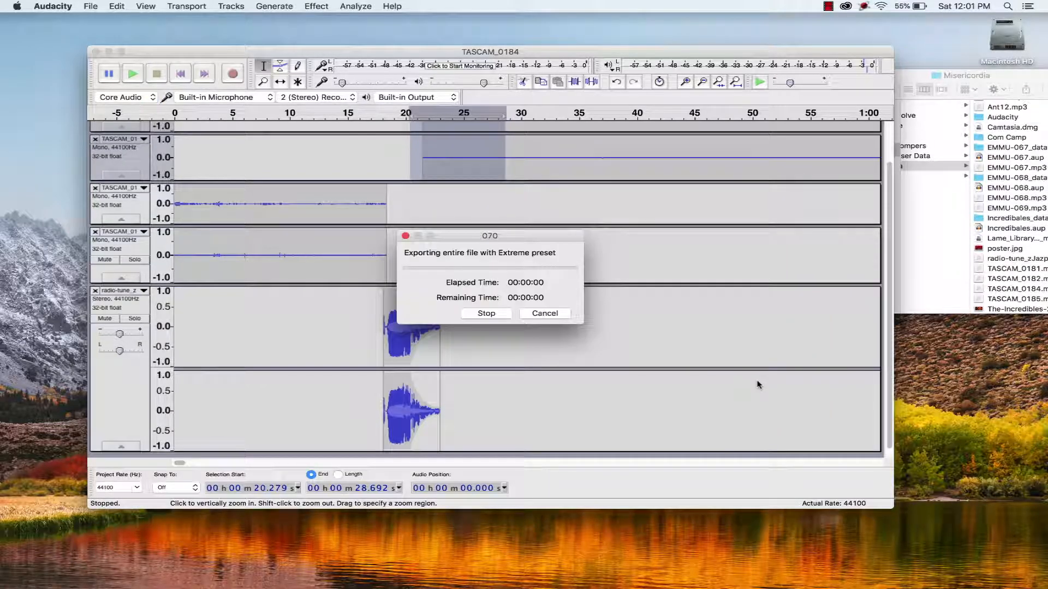